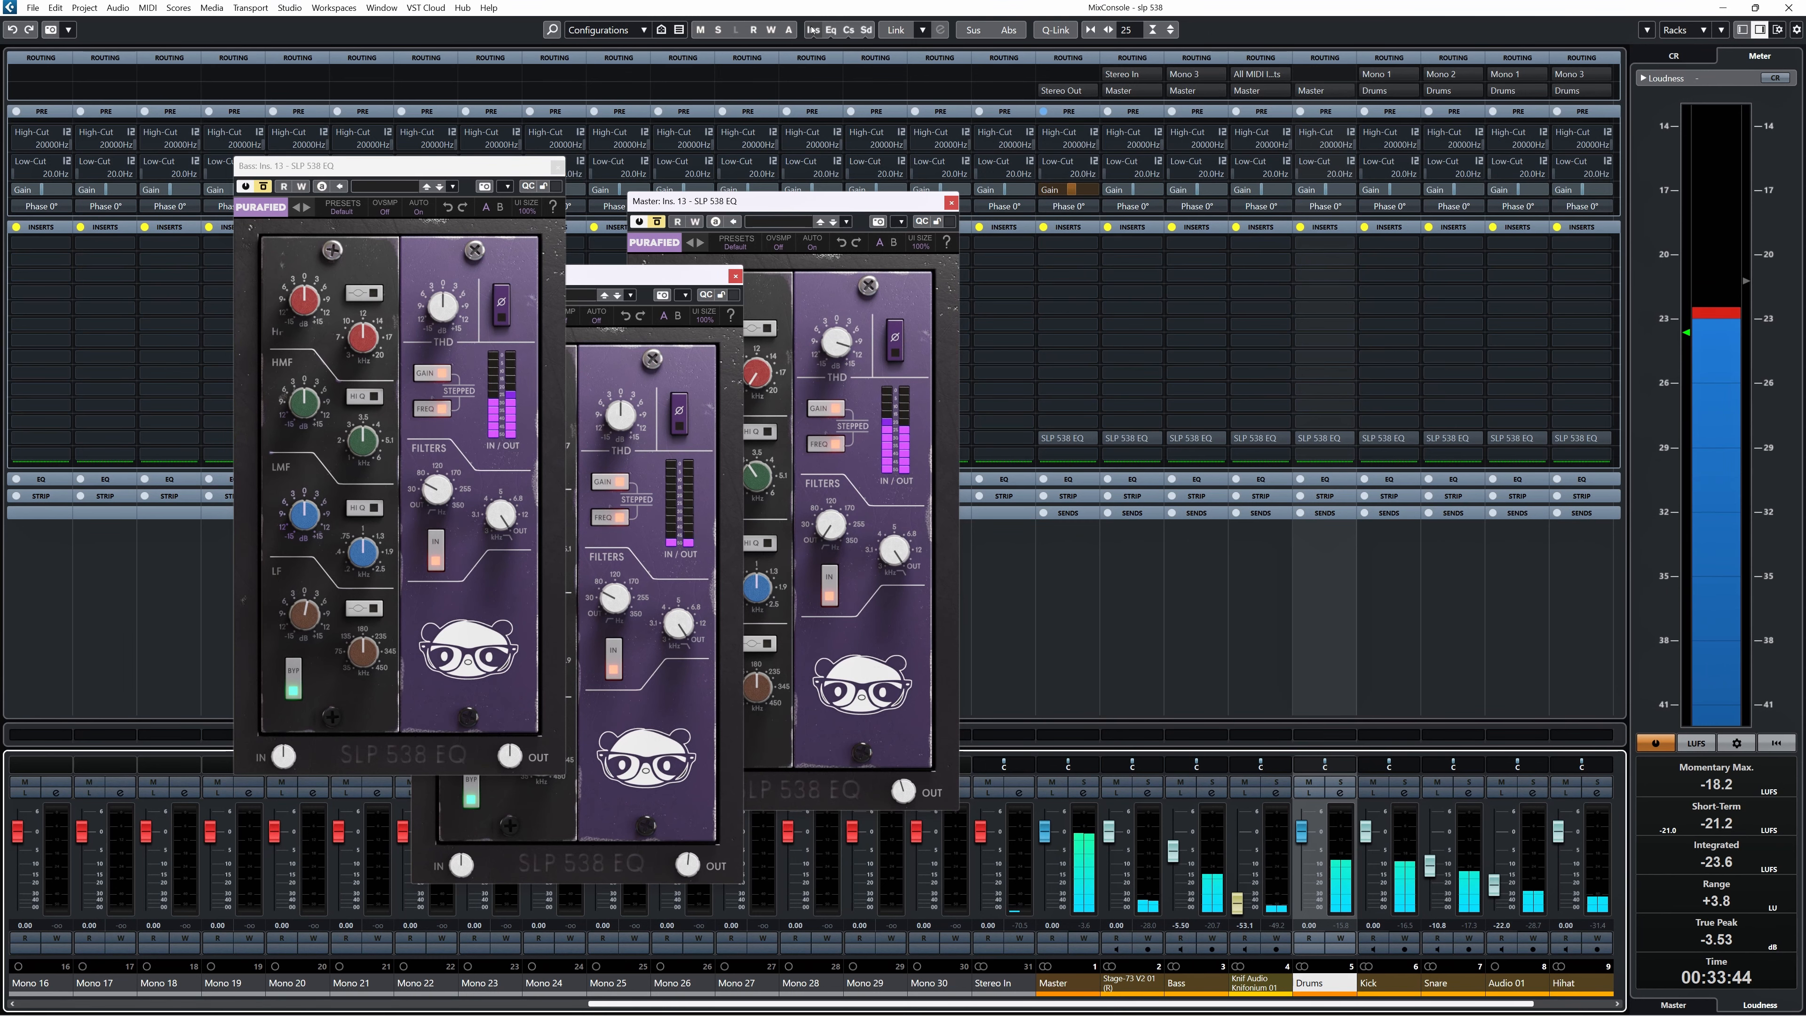
left_click(814, 31)
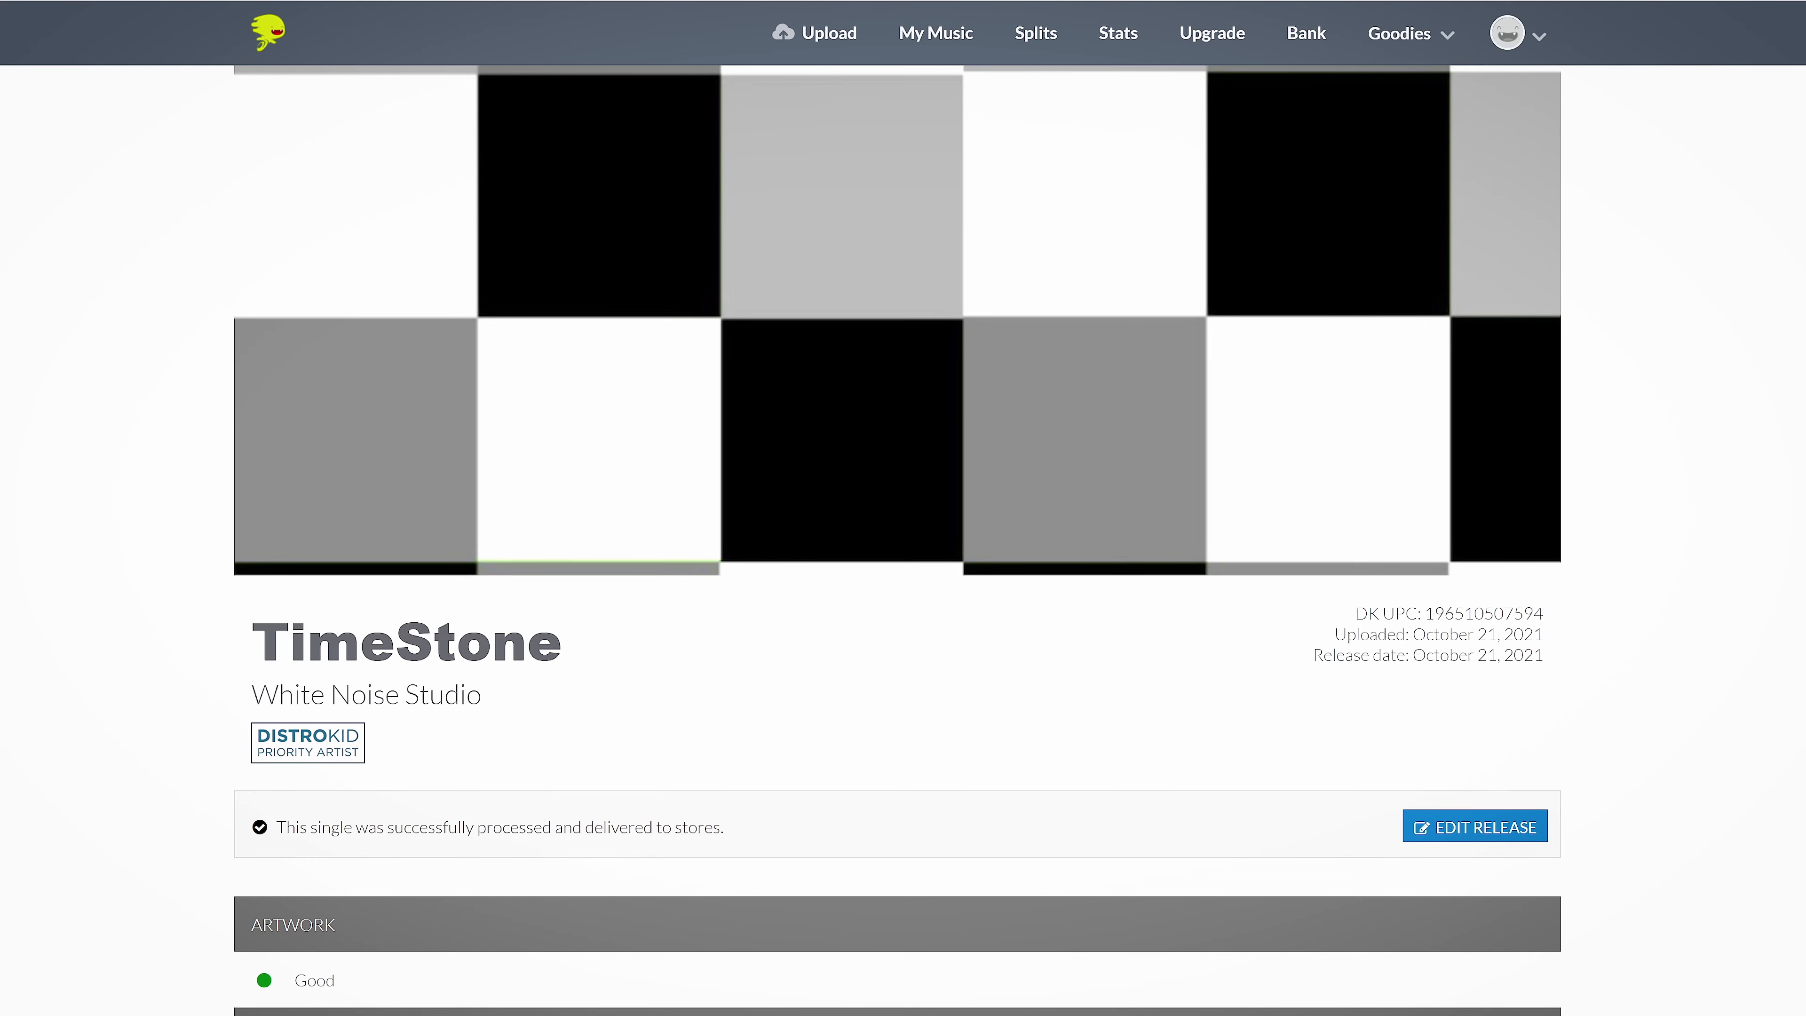
On the DistroKid splits page for TimeStone, set the existing collaborator's revenue share to 85%.
scroll(903, 507, "down", 10)
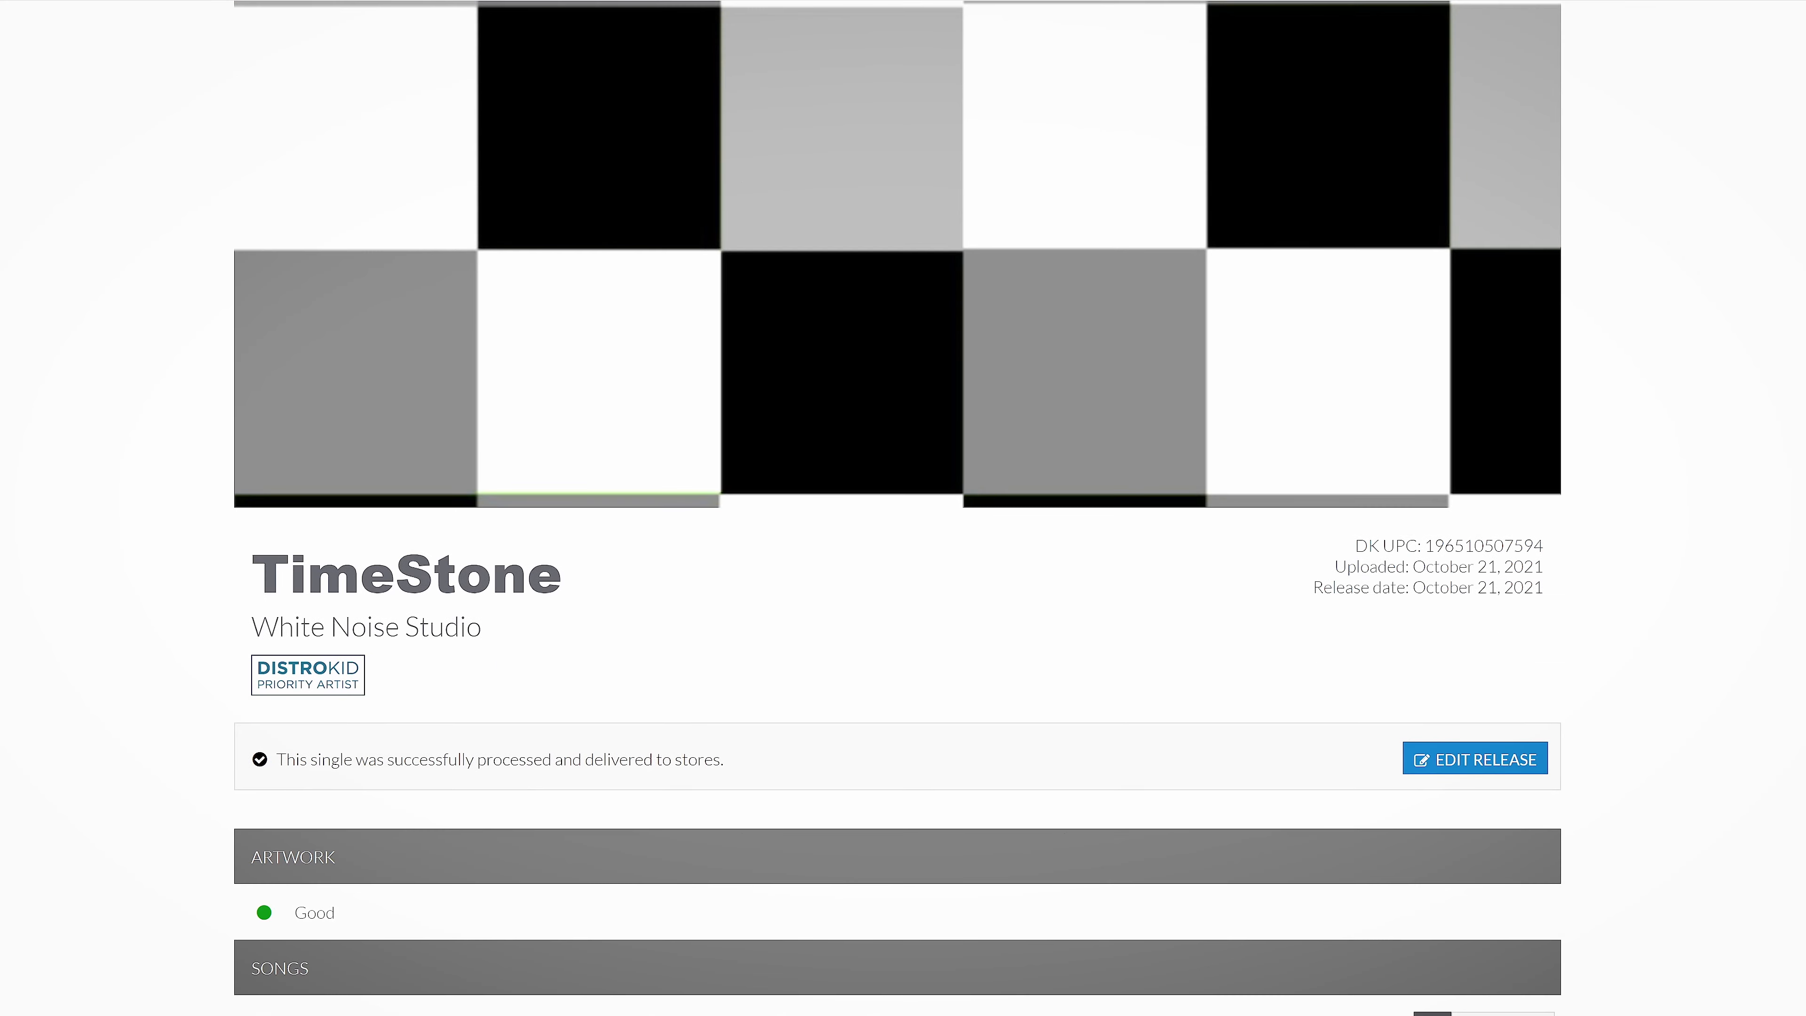
scroll(902, 508, "down", 4)
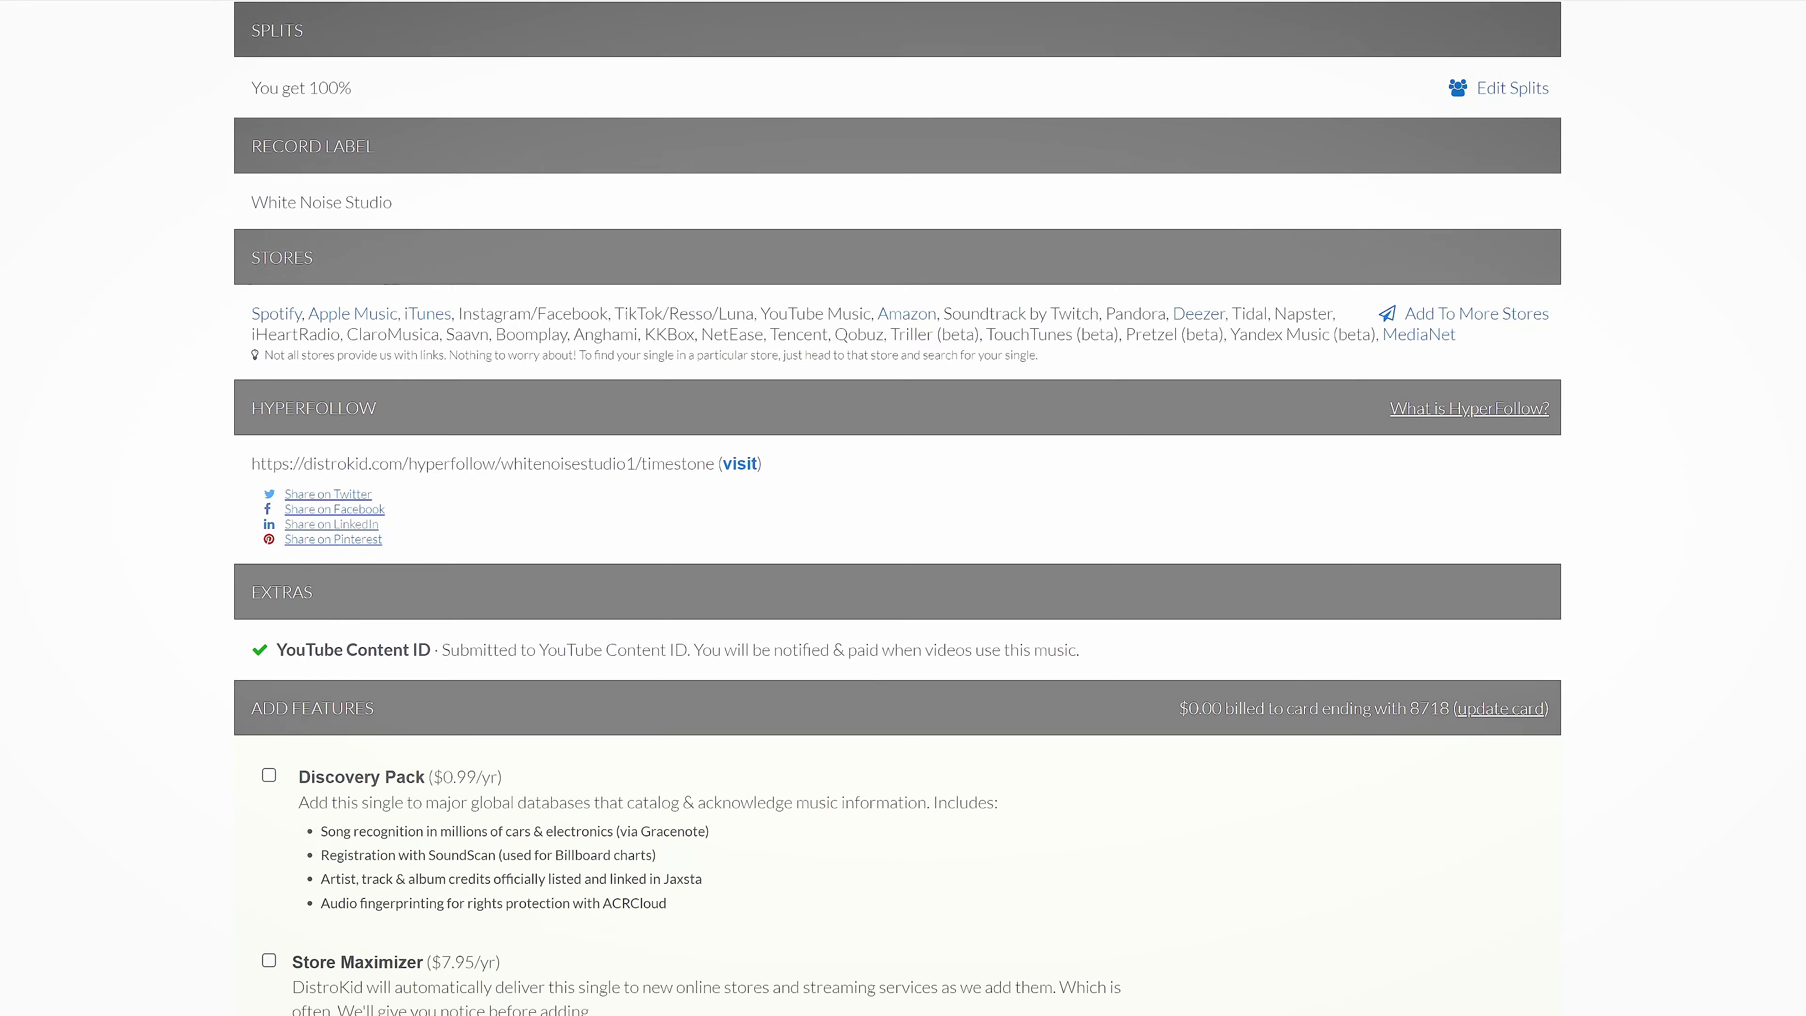
scroll(903, 508, "up", 2)
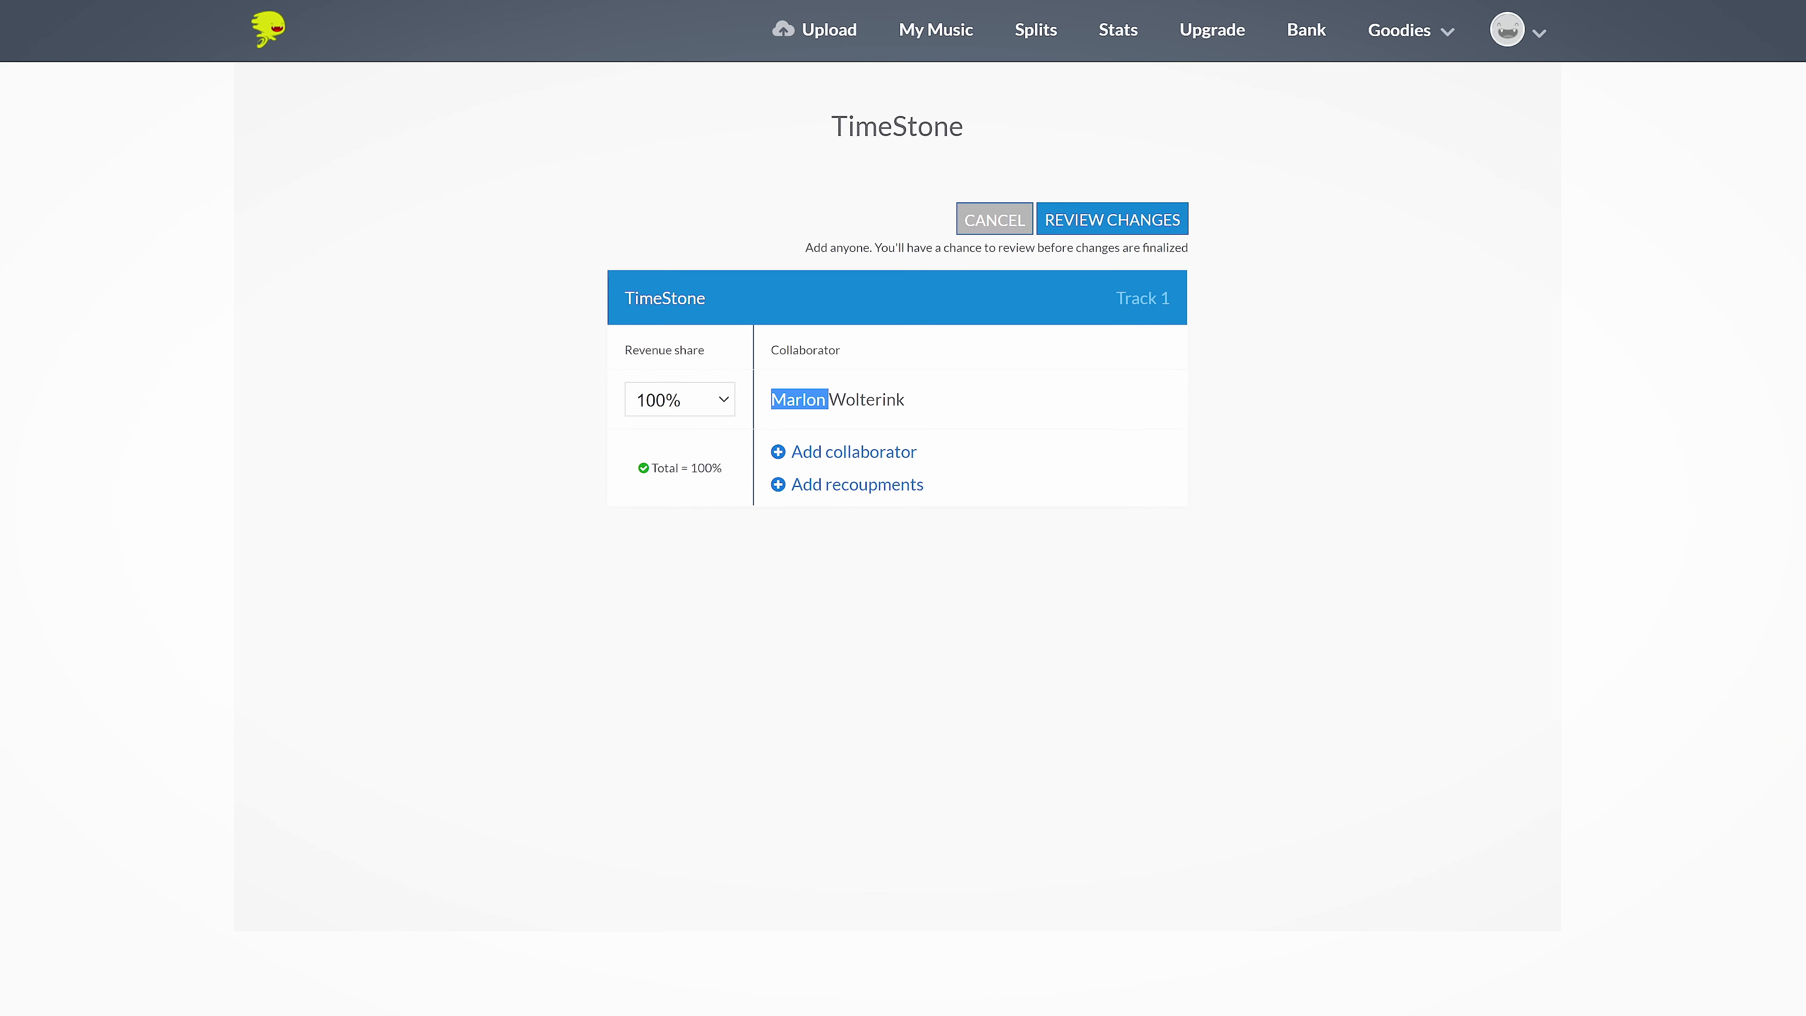
left_click(721, 400)
scroll(676, 566, "up", 15)
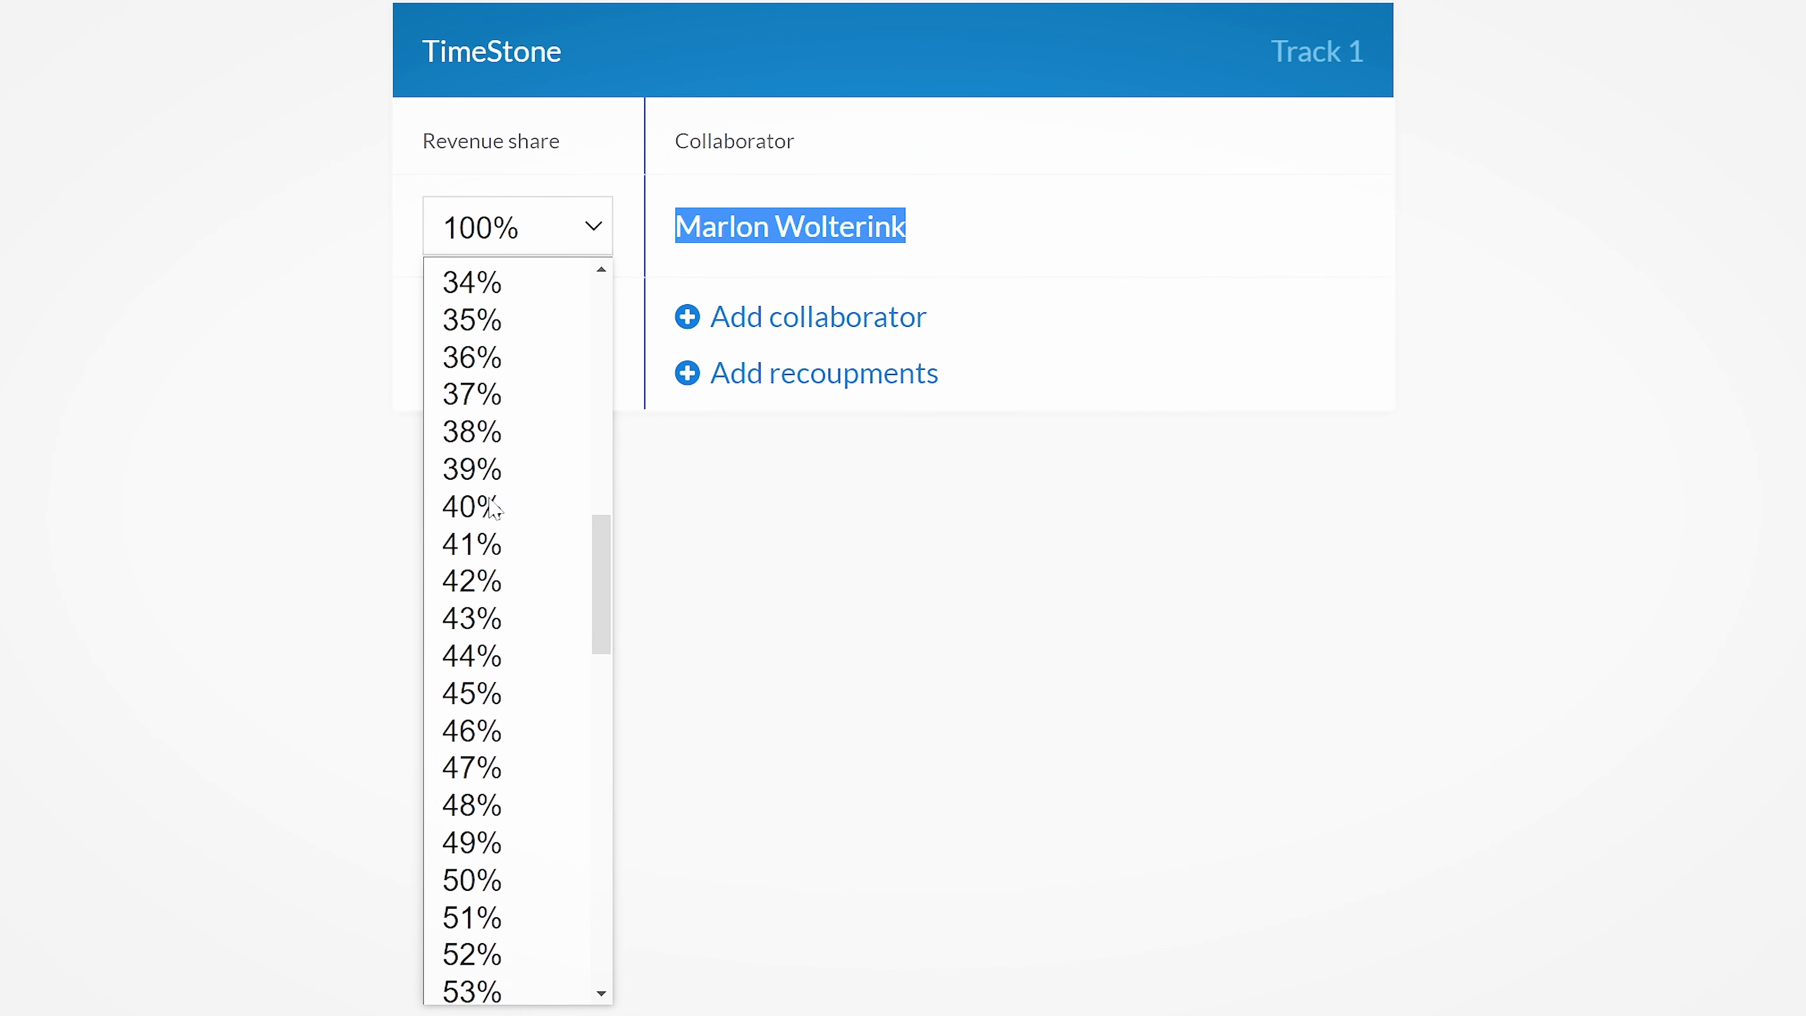
scroll(511, 511, "down", 15)
left_click(513, 500)
left_click(238, 525)
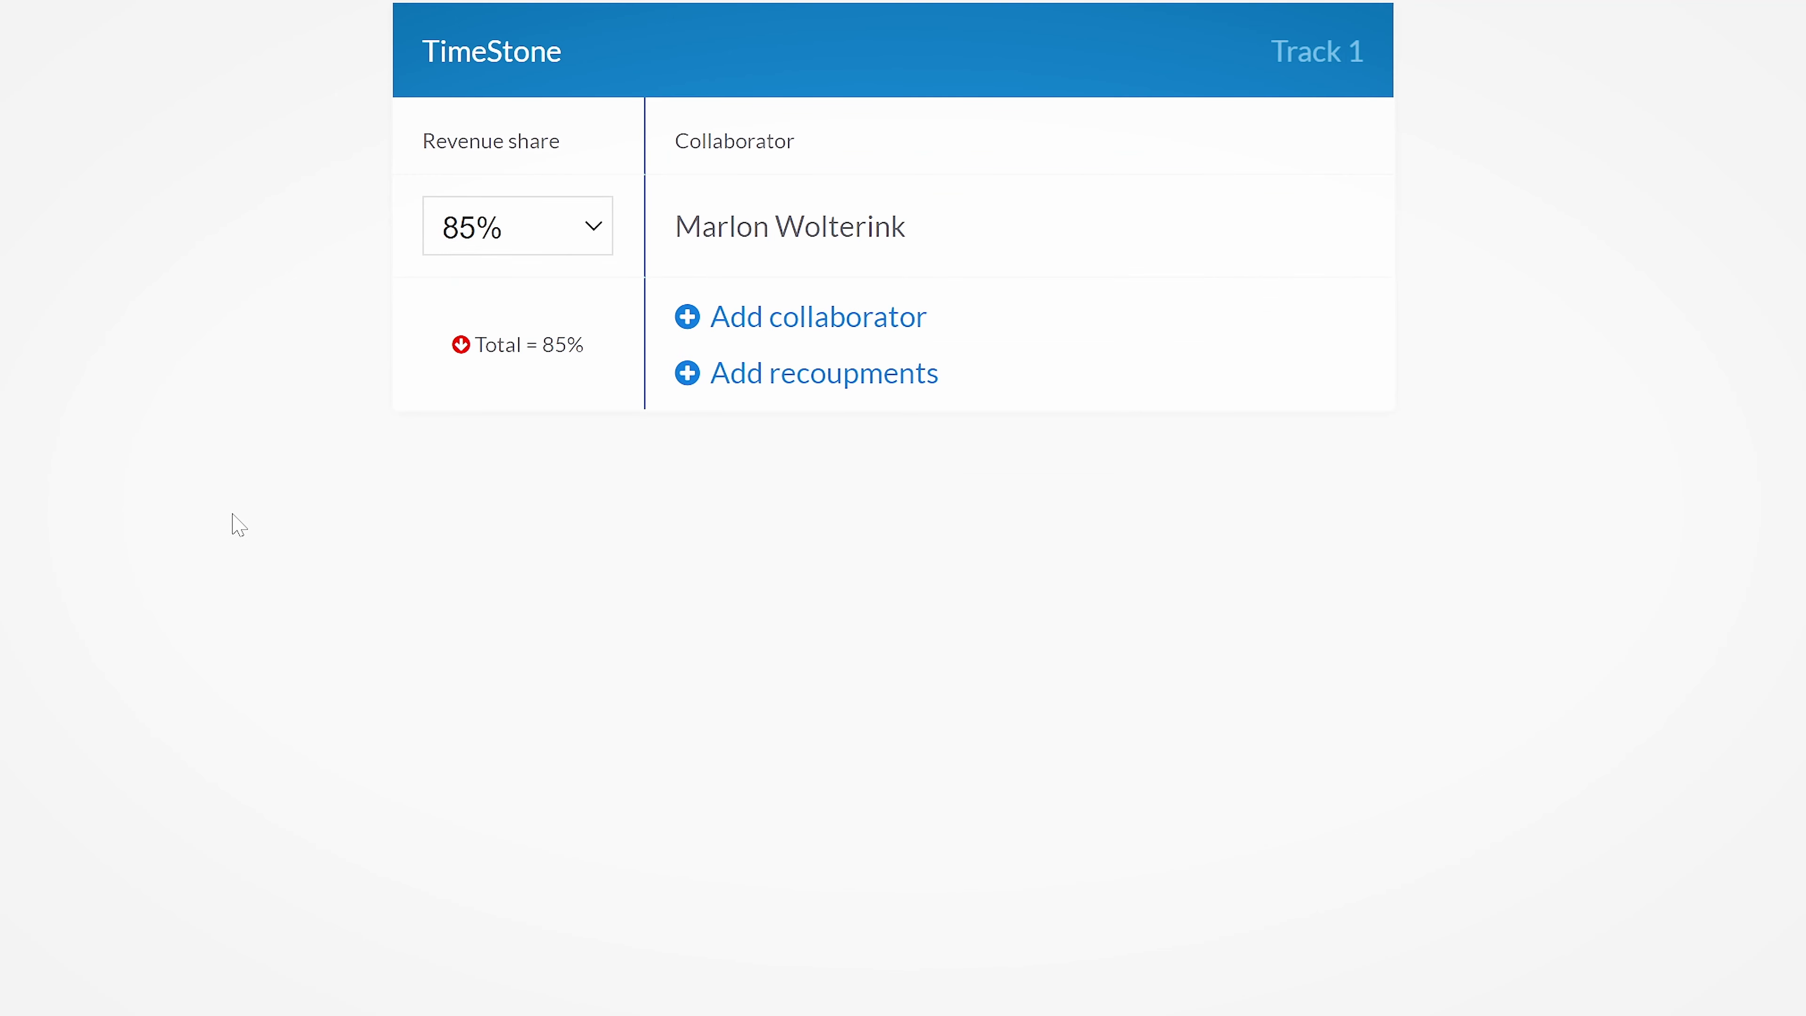
Add a second collaborator to the TimeStone track with a 13% revenue share.
left_click(850, 328)
left_click(540, 340)
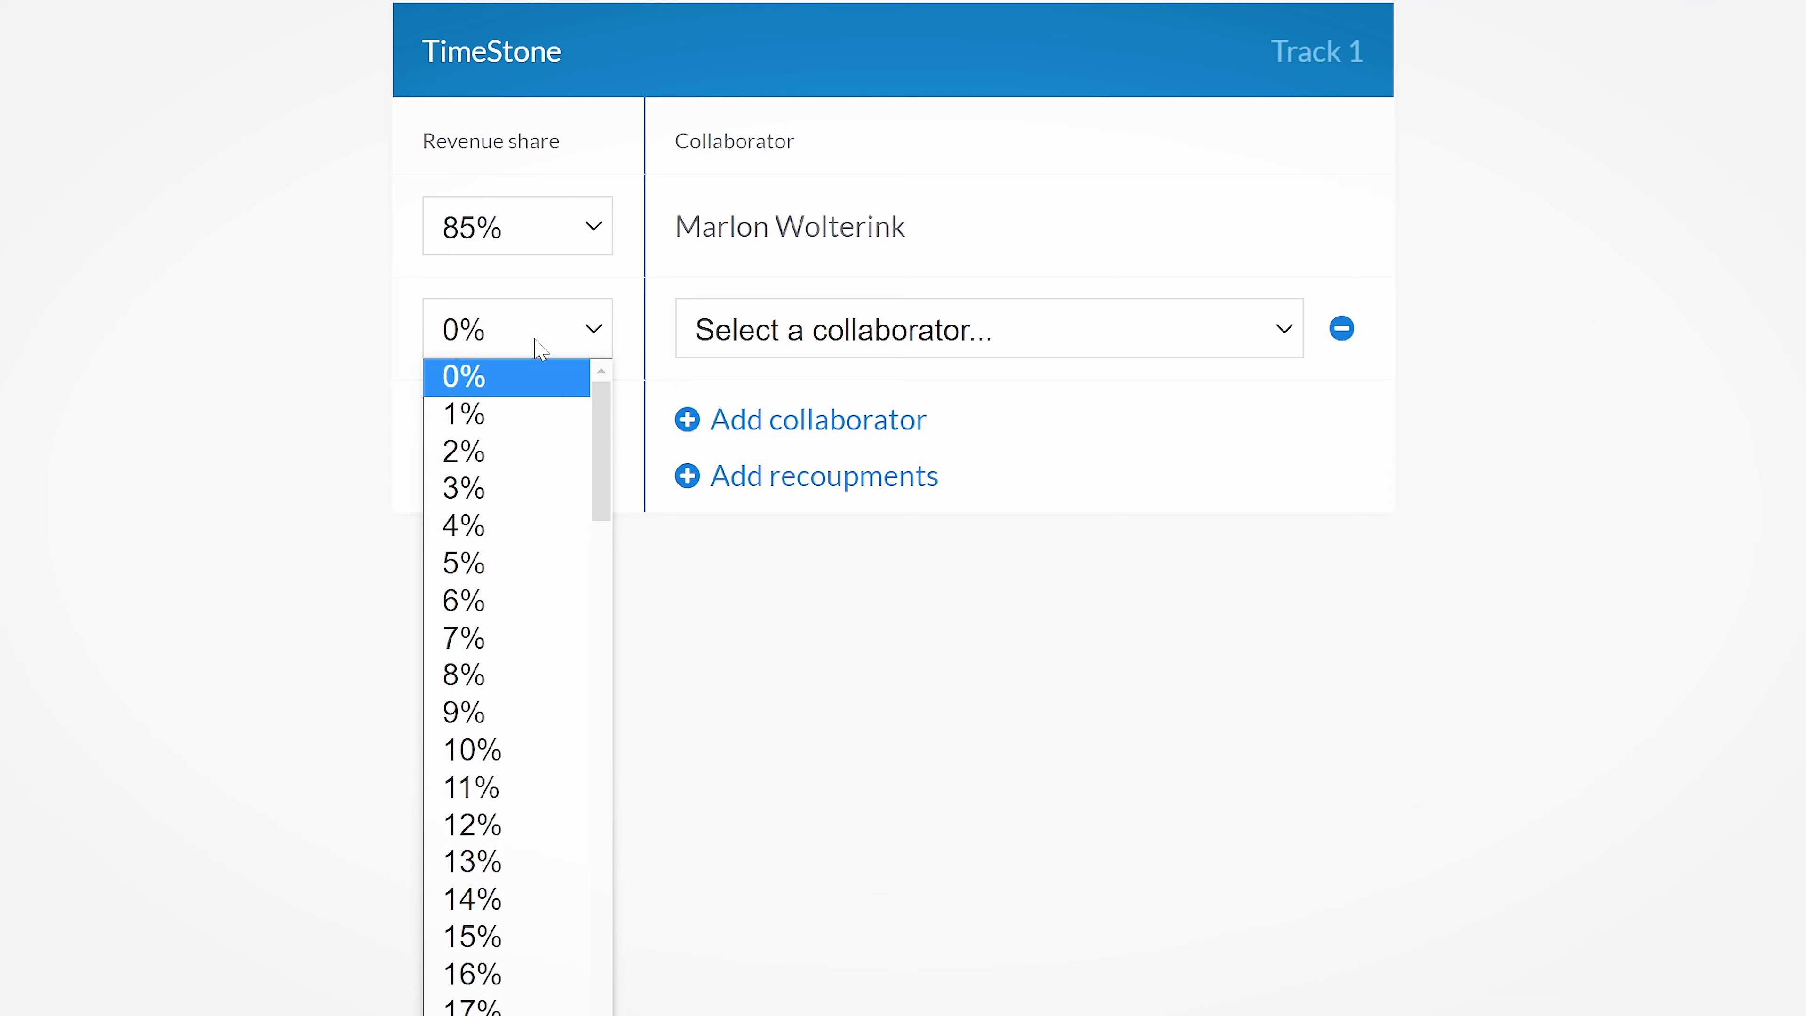
left_click(475, 860)
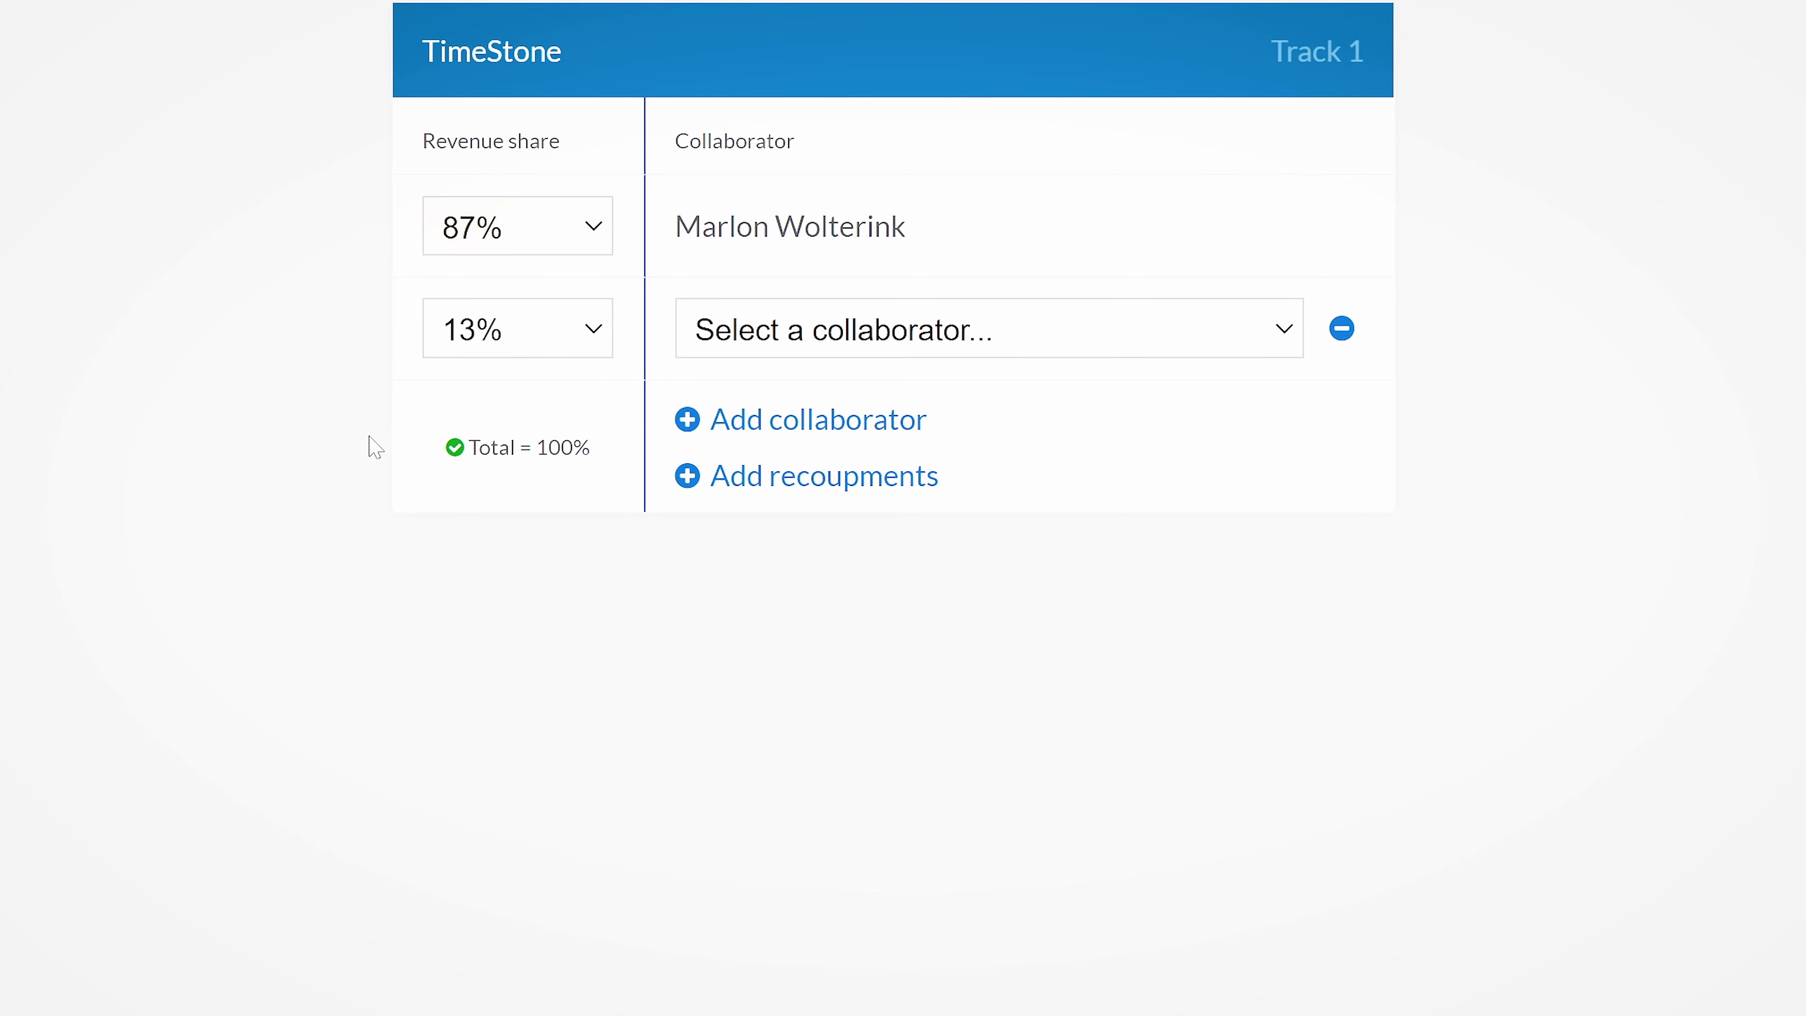
Add recoupments, letting the second collaborator first recoup $250.00, and change that collaborator's remaining share to 2%.
left_click(805, 494)
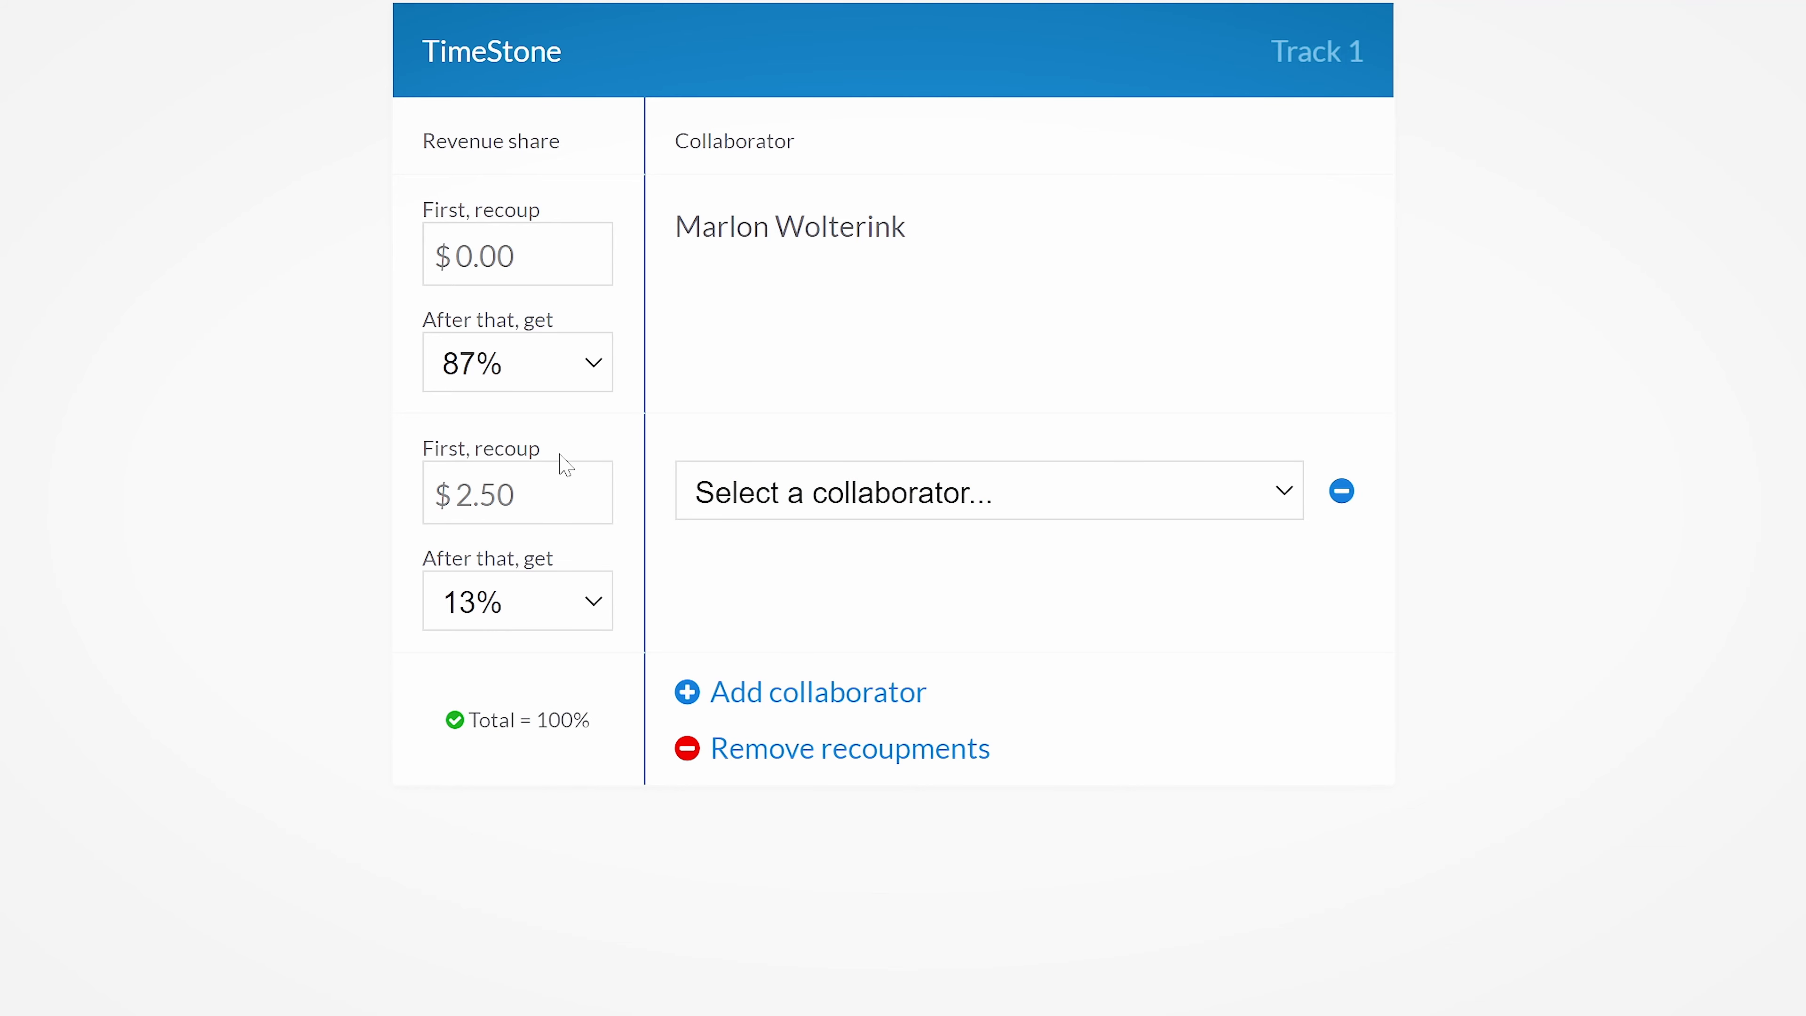
scroll(565, 464, "up", 2)
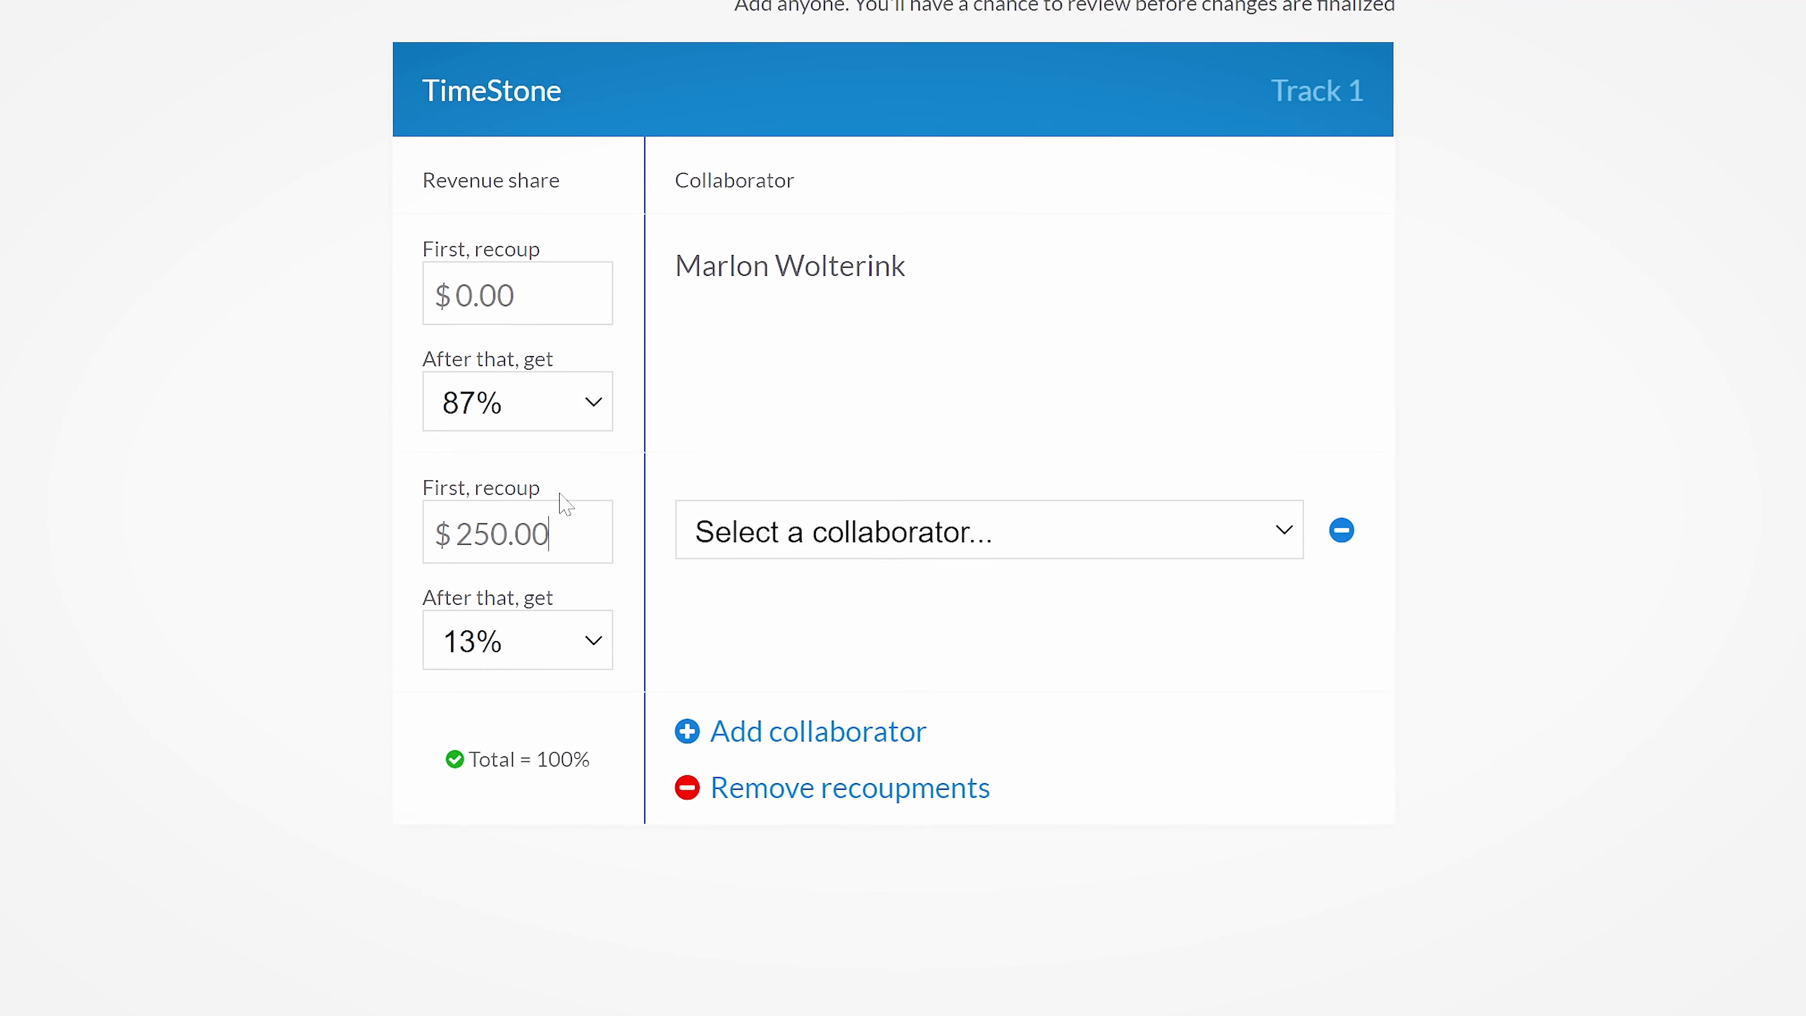
left_click(599, 786)
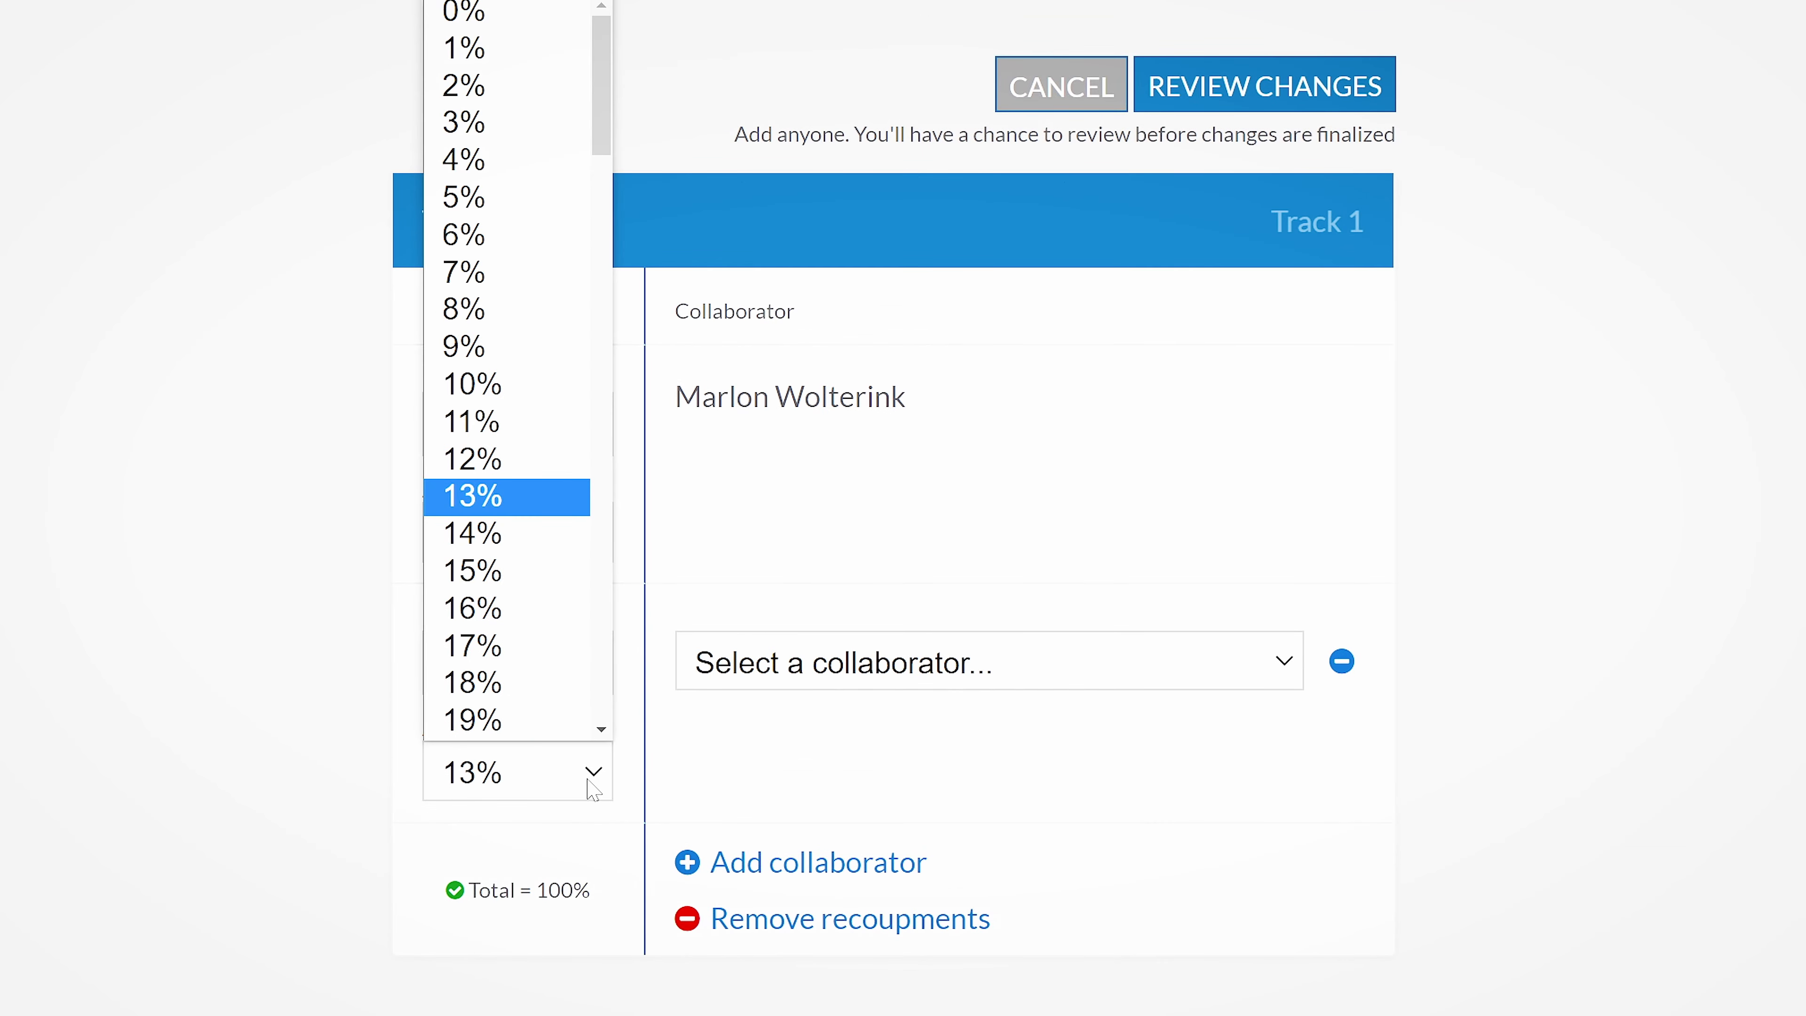
left_click(508, 81)
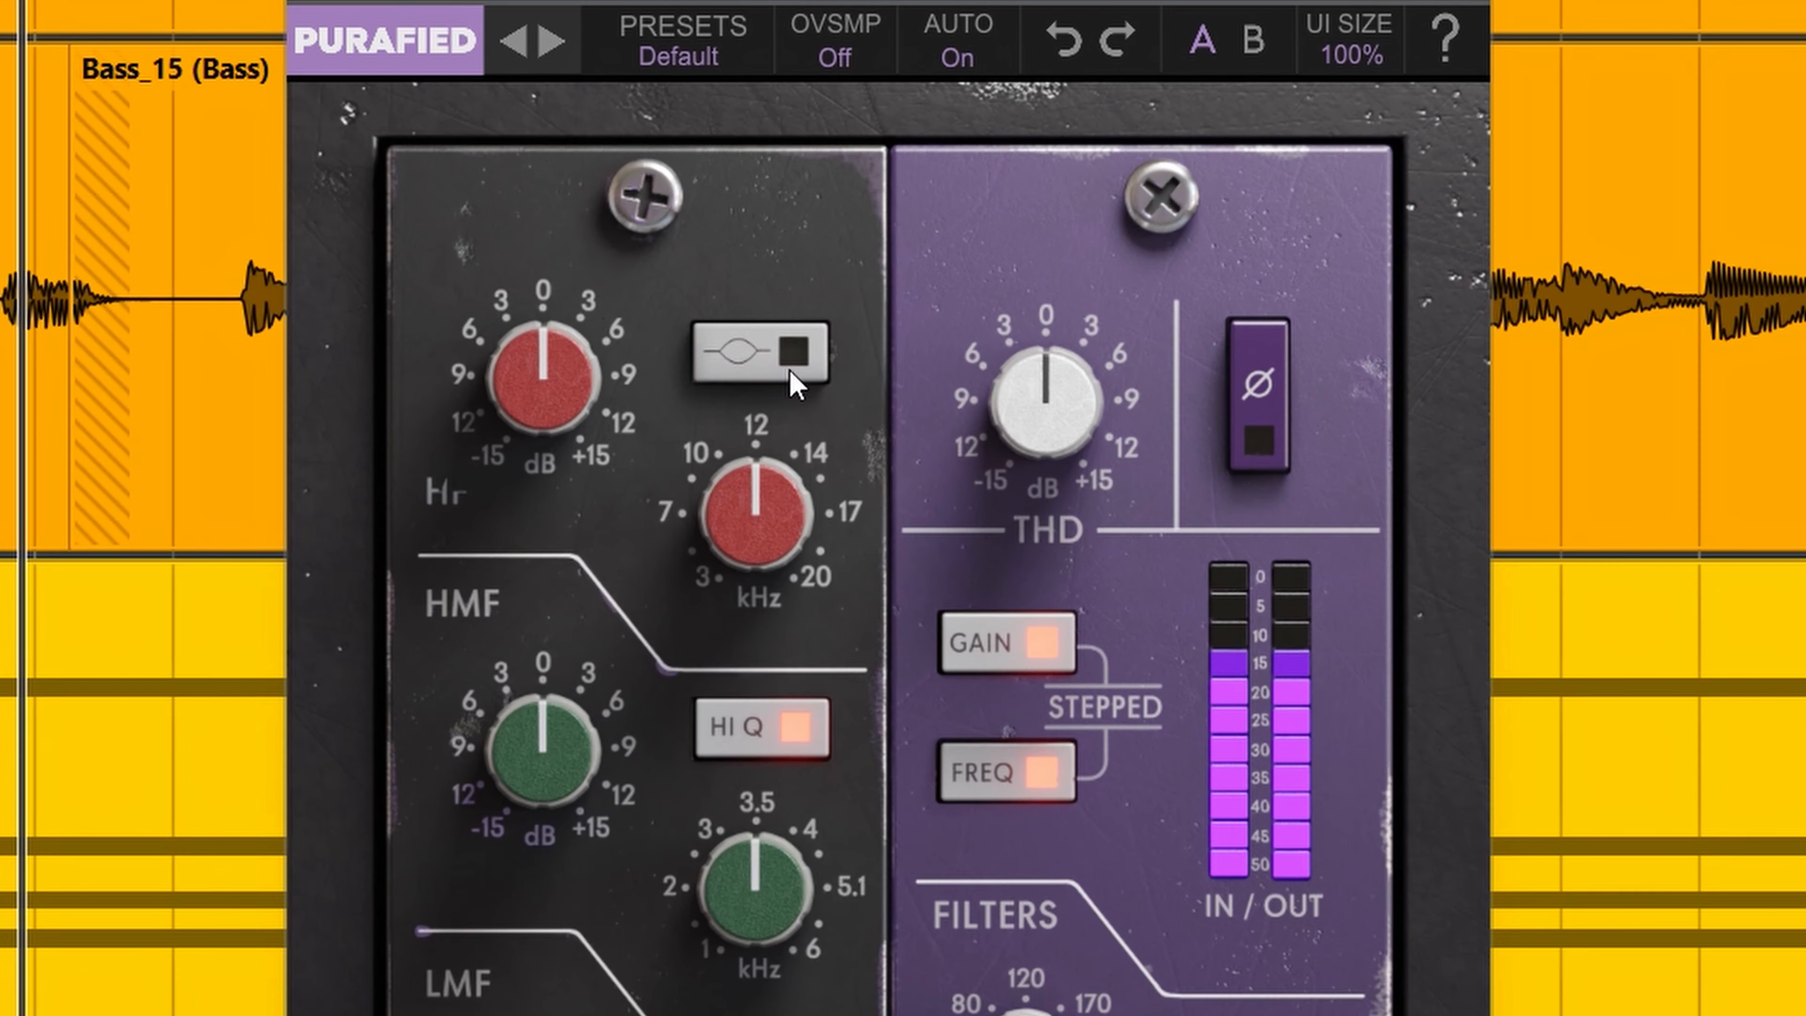
In the SLP 538 EQ, switch off the HF bell and boost the HMF band about 6 dB near 4 kHz with HI Q off.
mouse_move(526, 329)
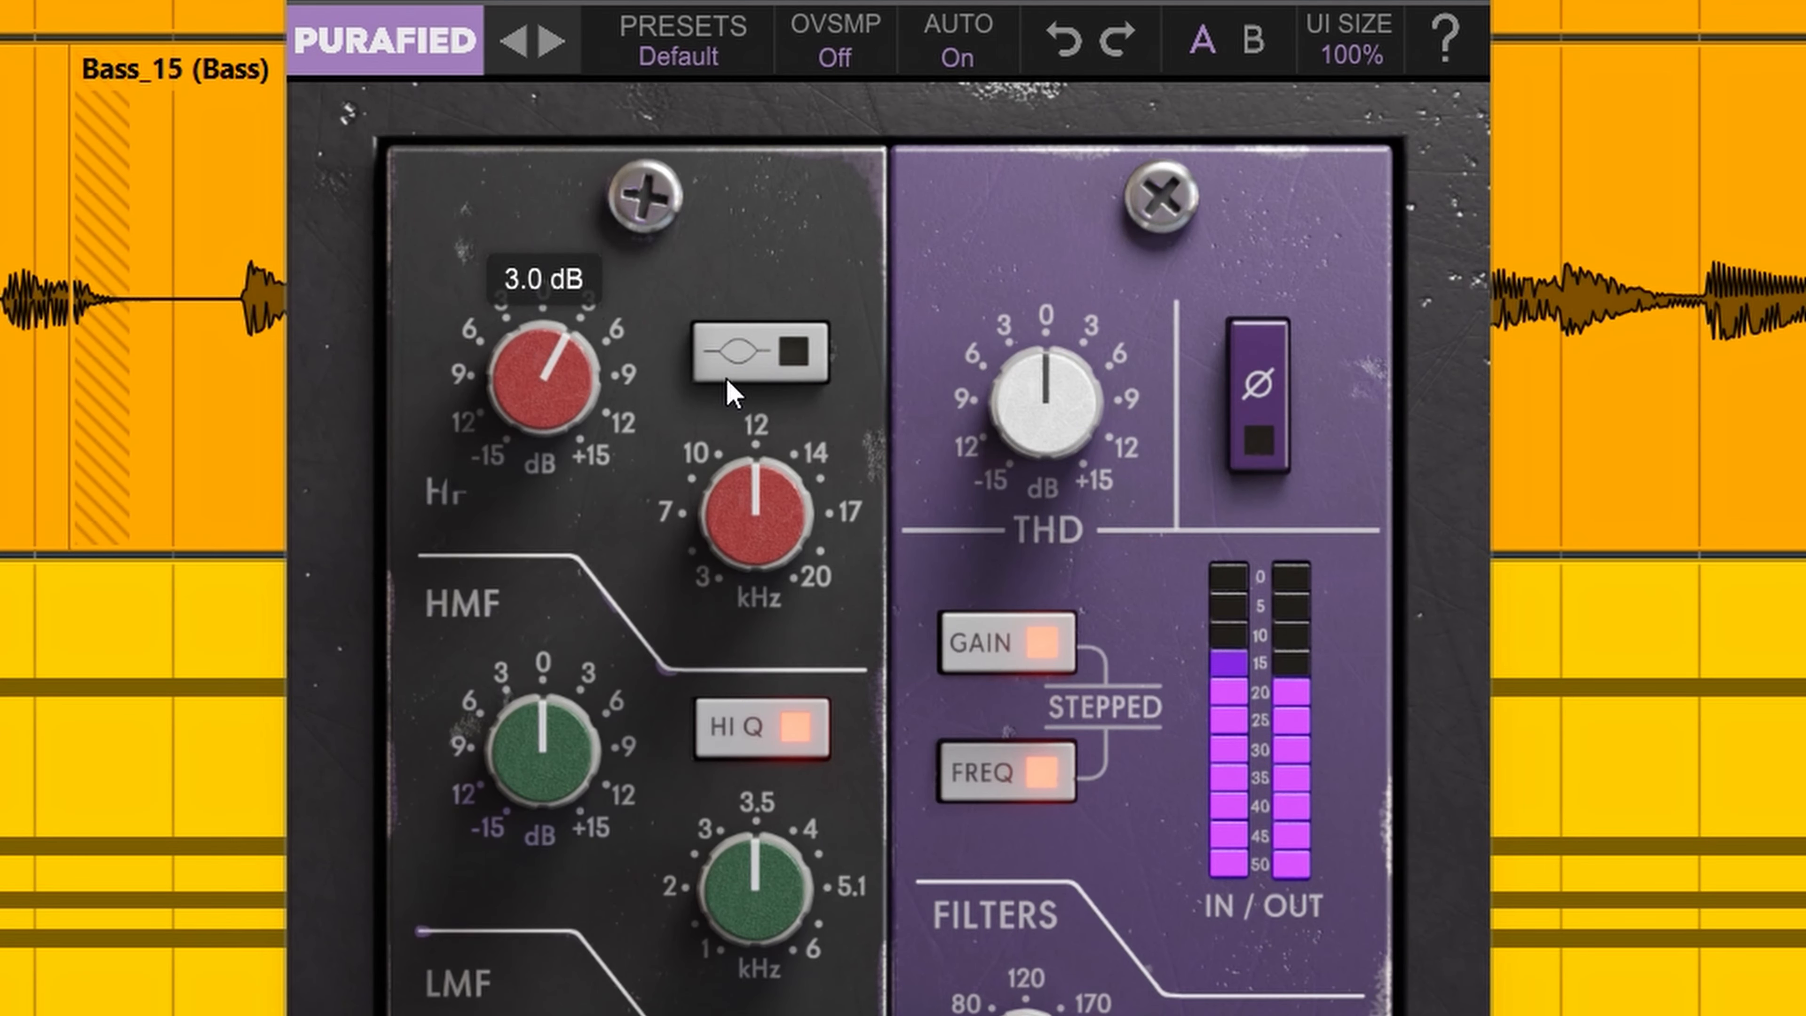
left_click(755, 358)
left_click_drag(548, 754, 551, 680)
left_click_drag(757, 886, 768, 817)
left_click(782, 295)
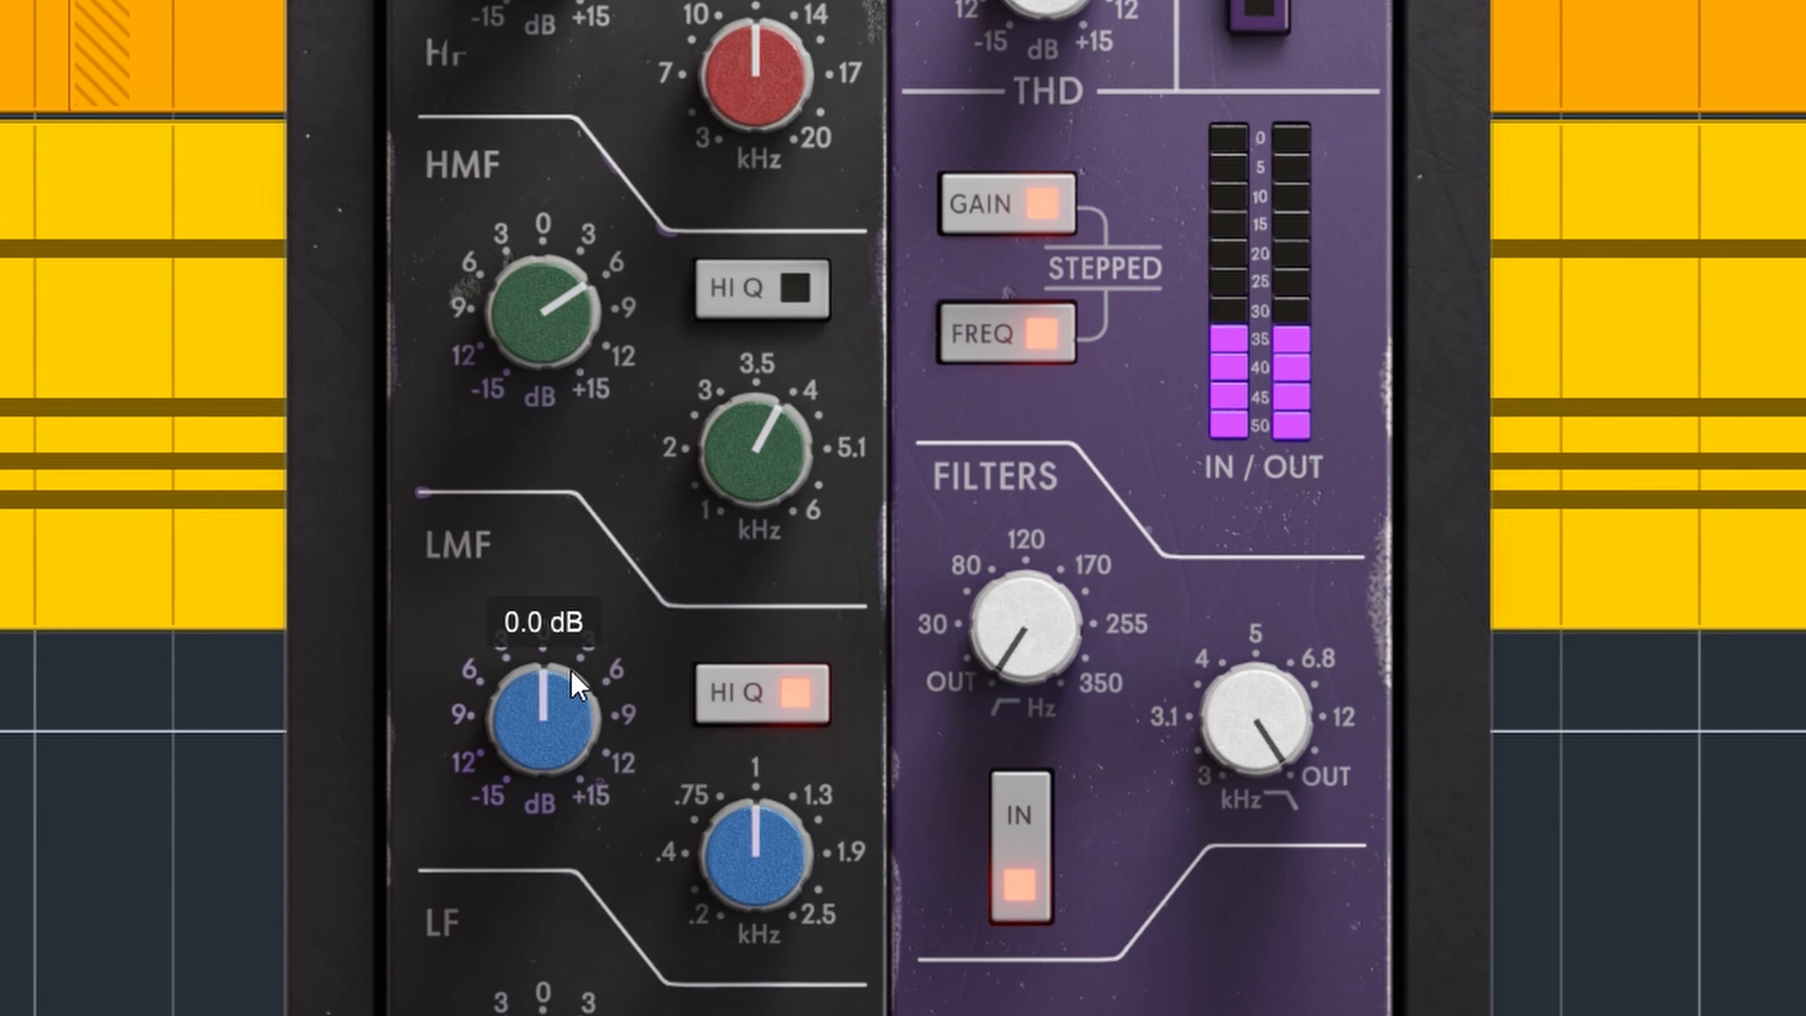
Boost the LMF band about 4.5 dB at 1.9 kHz and try out the LF band's controls.
left_click_drag(570, 669, 573, 598)
left_click_drag(743, 853, 765, 837)
left_click_drag(561, 1014, 585, 857)
left_click_drag(786, 733, 782, 672)
left_click_drag(555, 603, 553, 649)
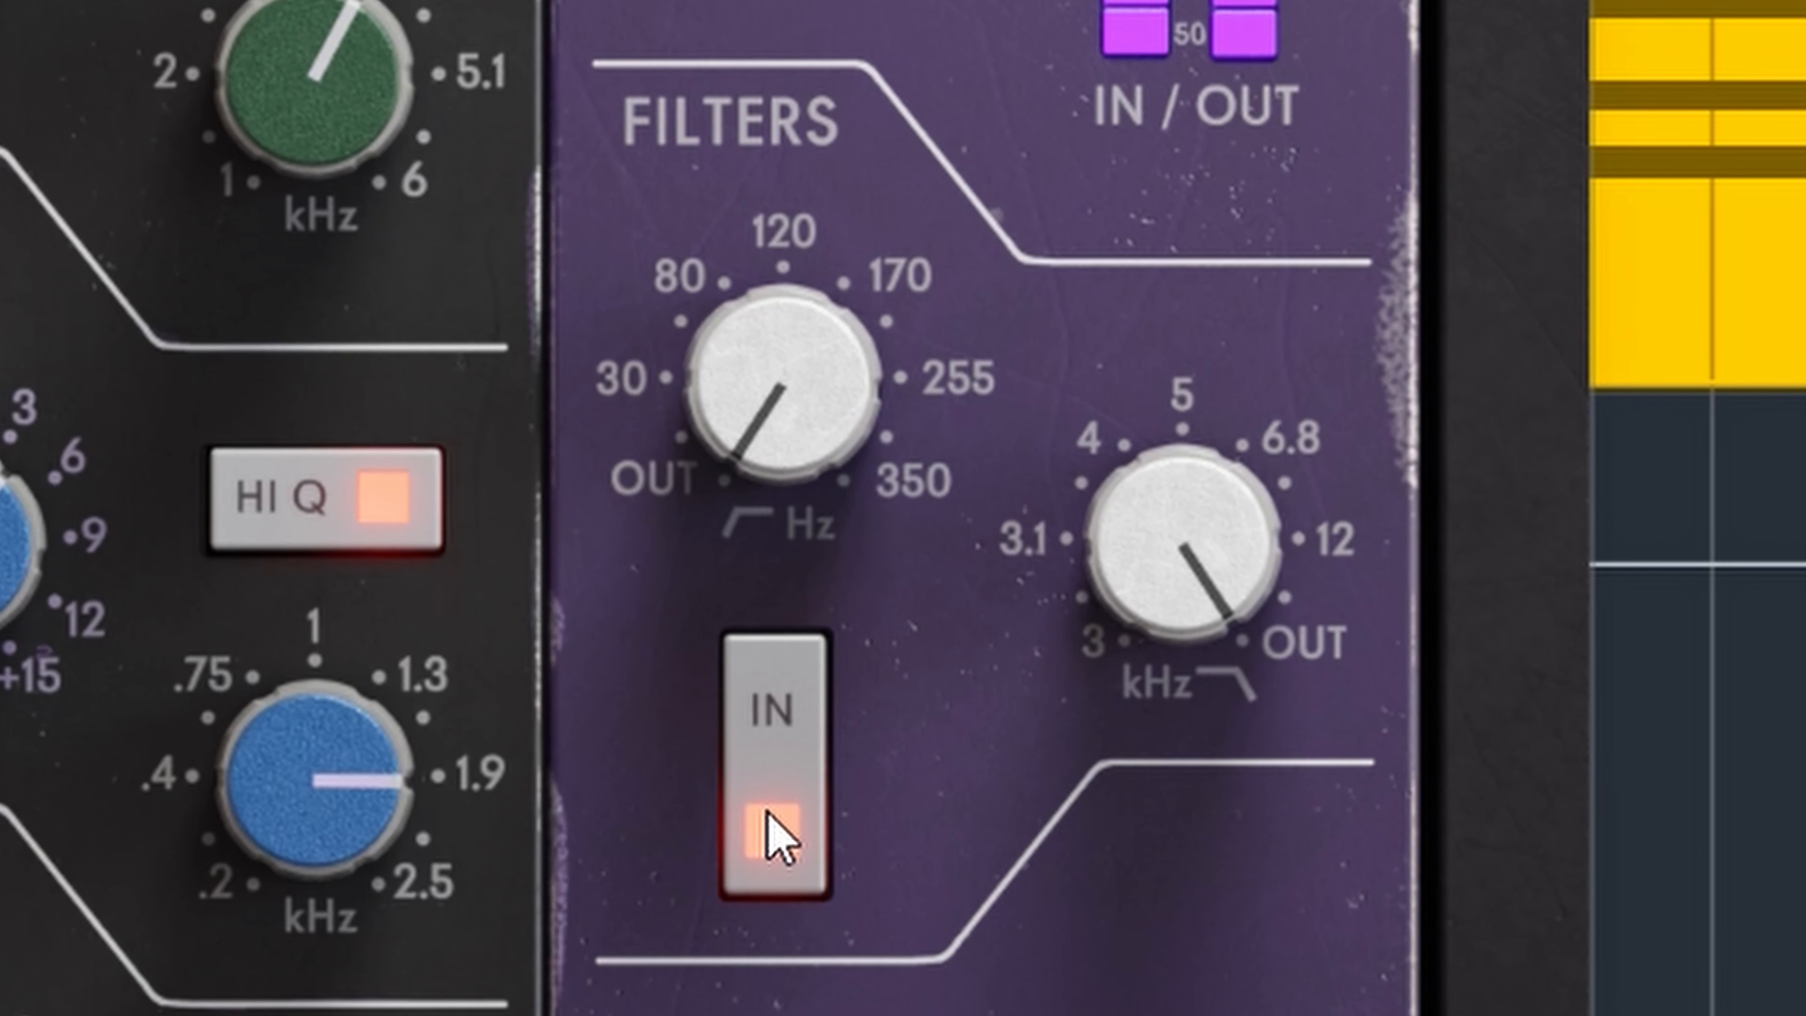
Try out the high-pass and low-pass filters, returning both to OUT.
mouse_move(755, 378)
left_mouse_down()
mouse_move(774, 184)
mouse_move(723, 377)
left_mouse_up()
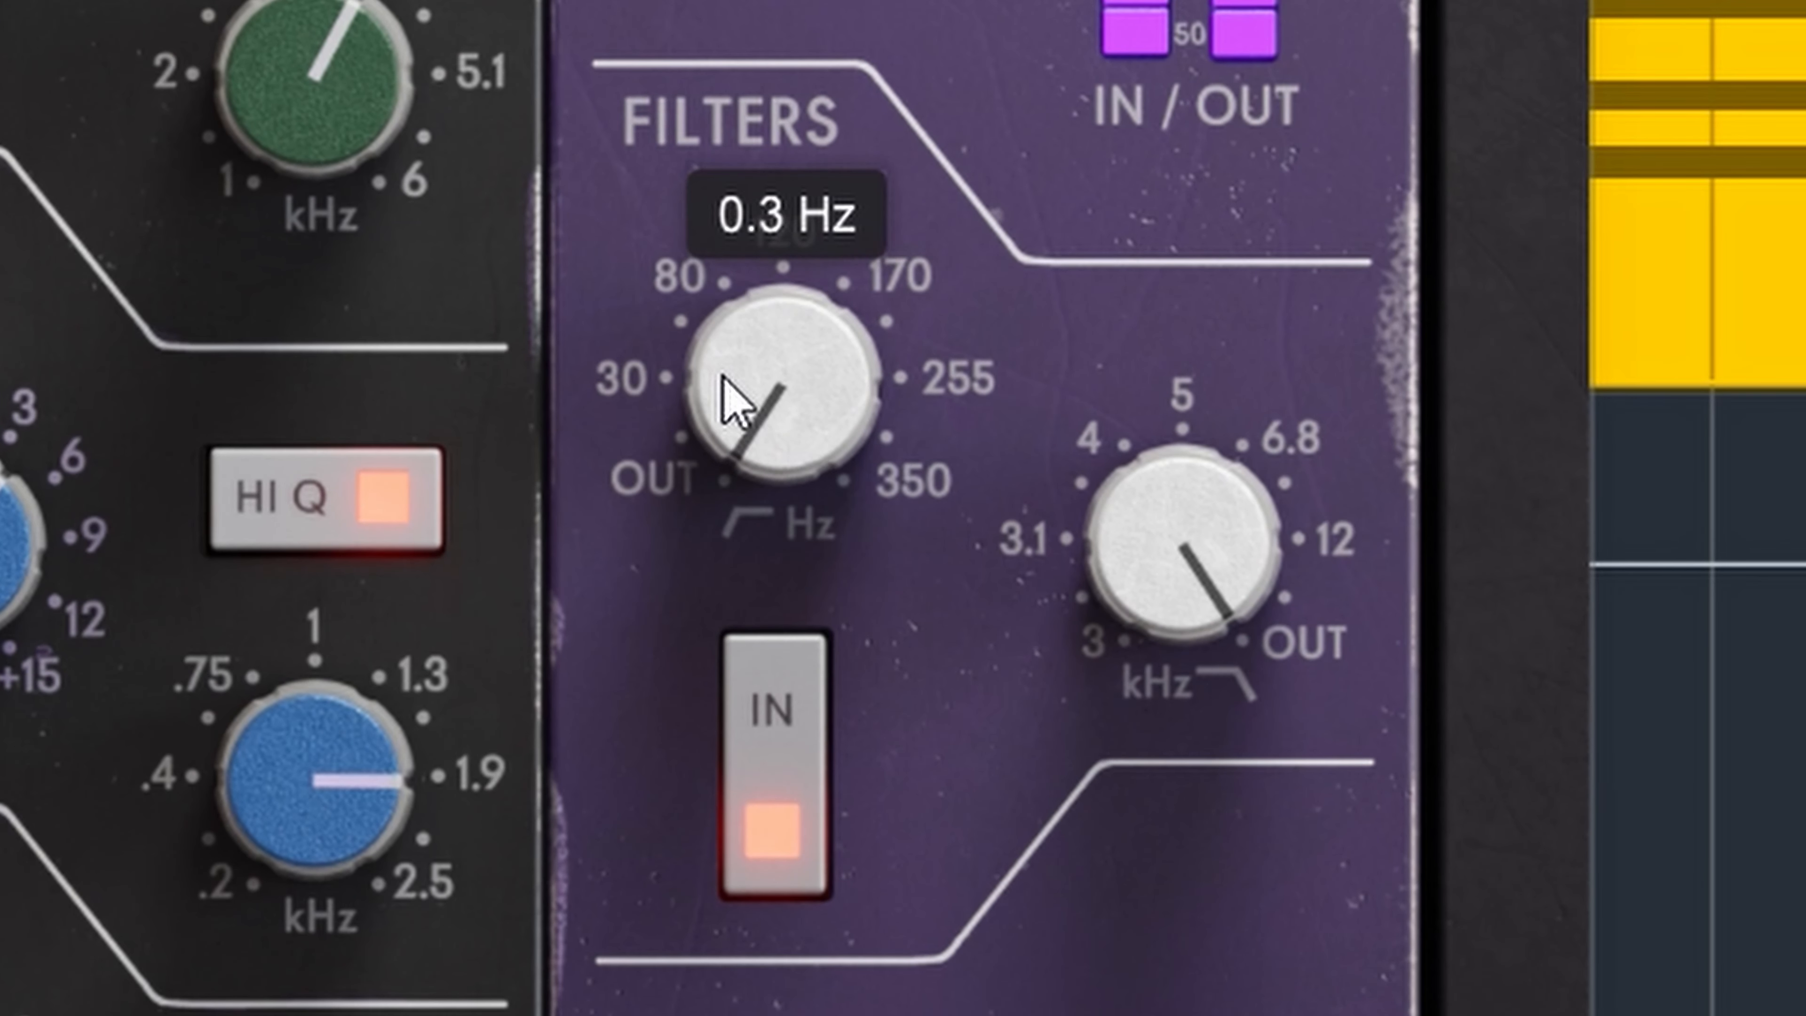
left_click_drag(1118, 566, 1110, 506)
left_click_drag(718, 355, 662, 553)
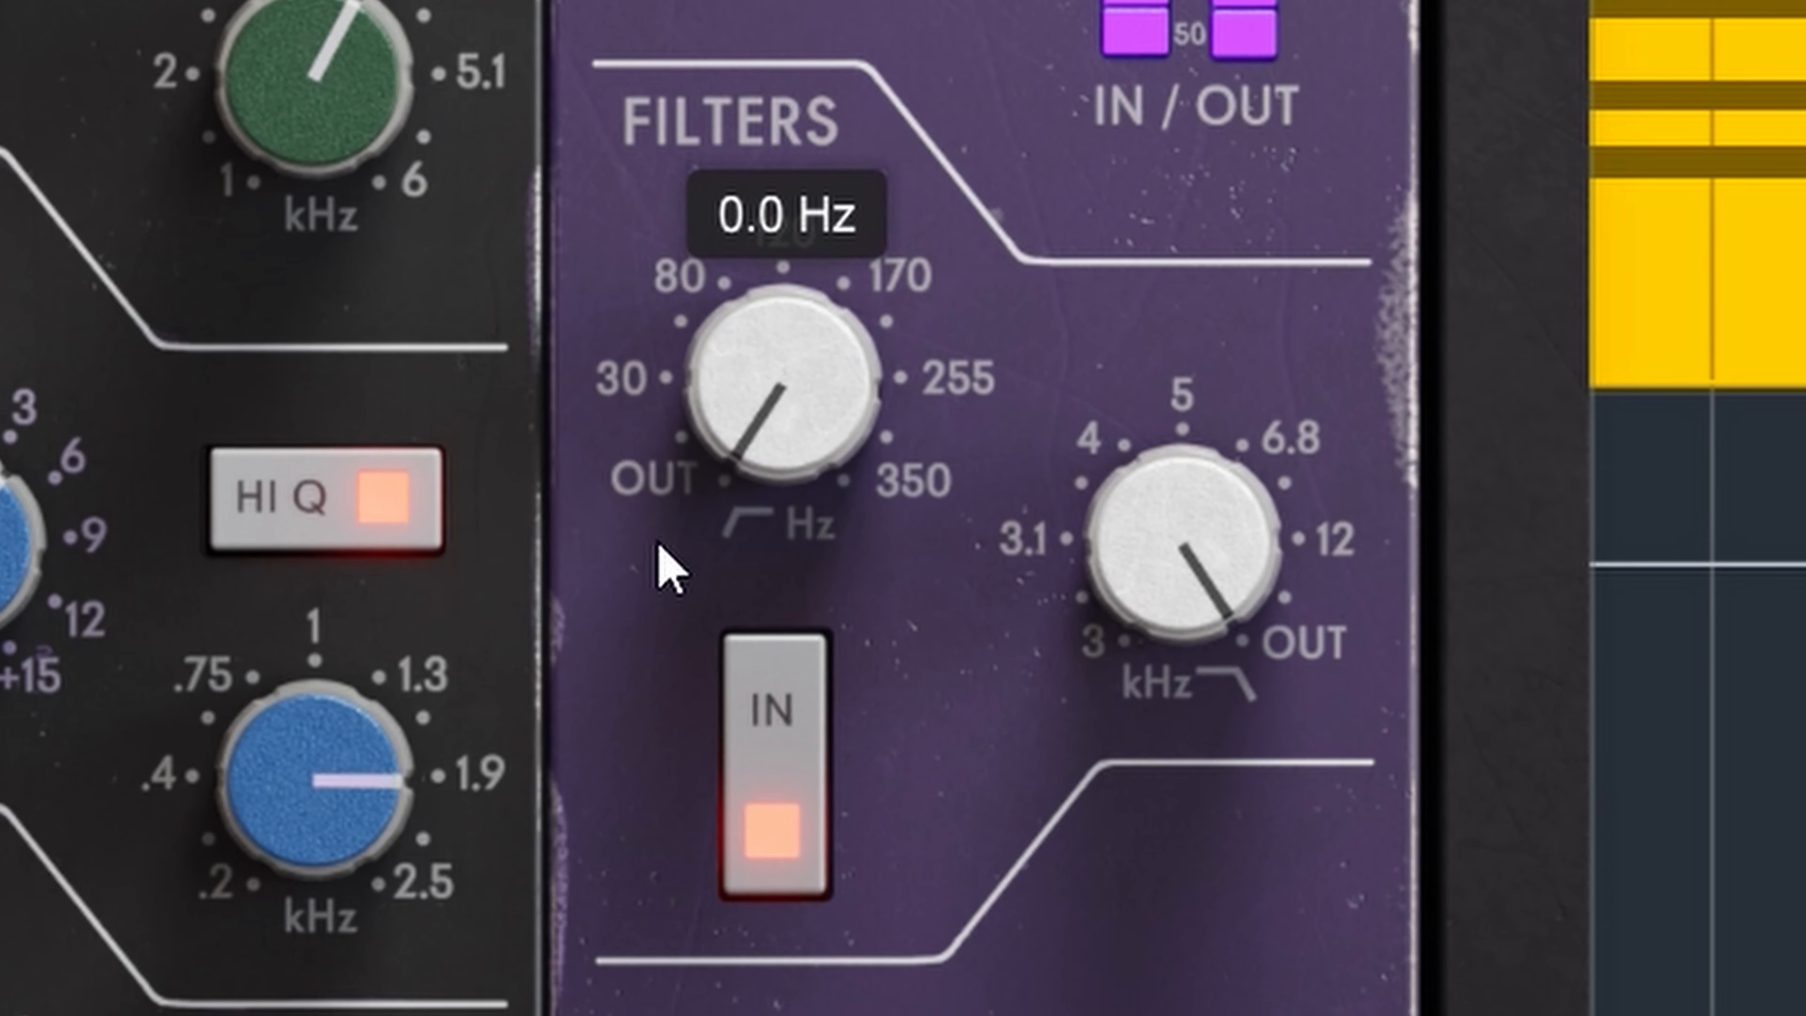
left_click_drag(1178, 537, 1127, 635)
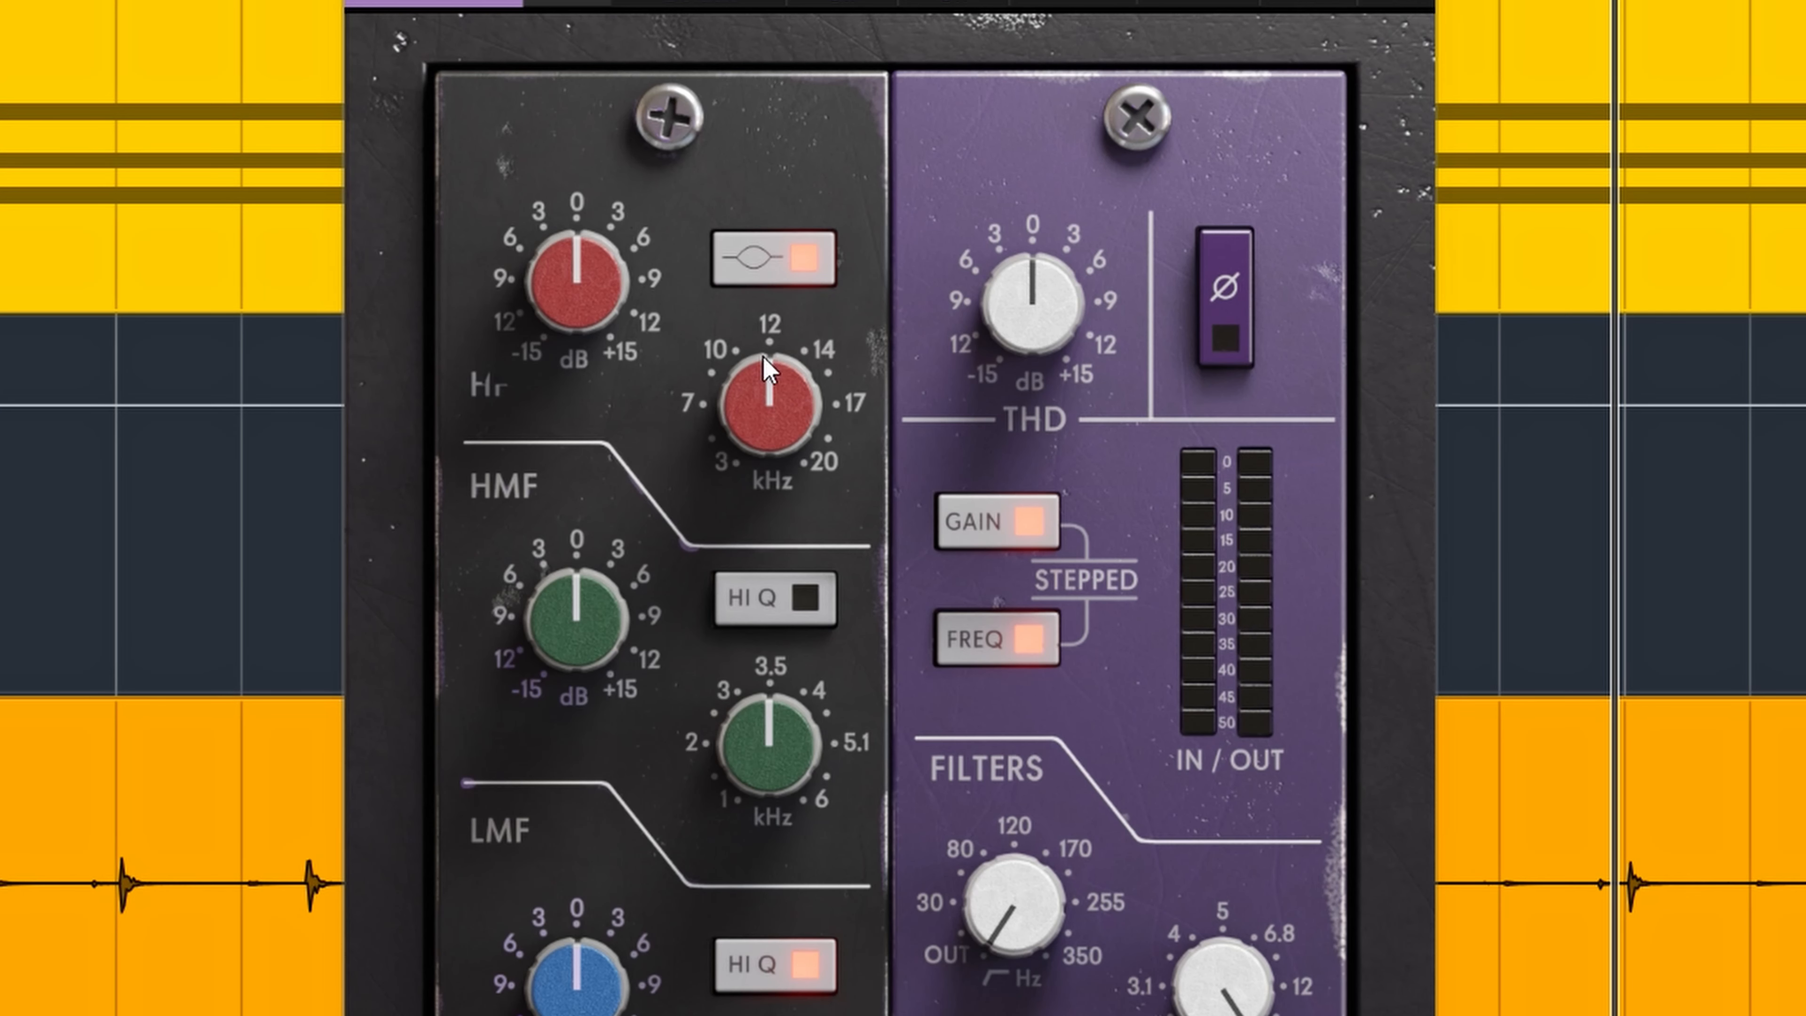
Boost HF about 7.5 dB near 10 kHz and HMF about 1.5 dB at 4.5 kHz, and raise the LMF gain.
left_click_drag(770, 395, 771, 321)
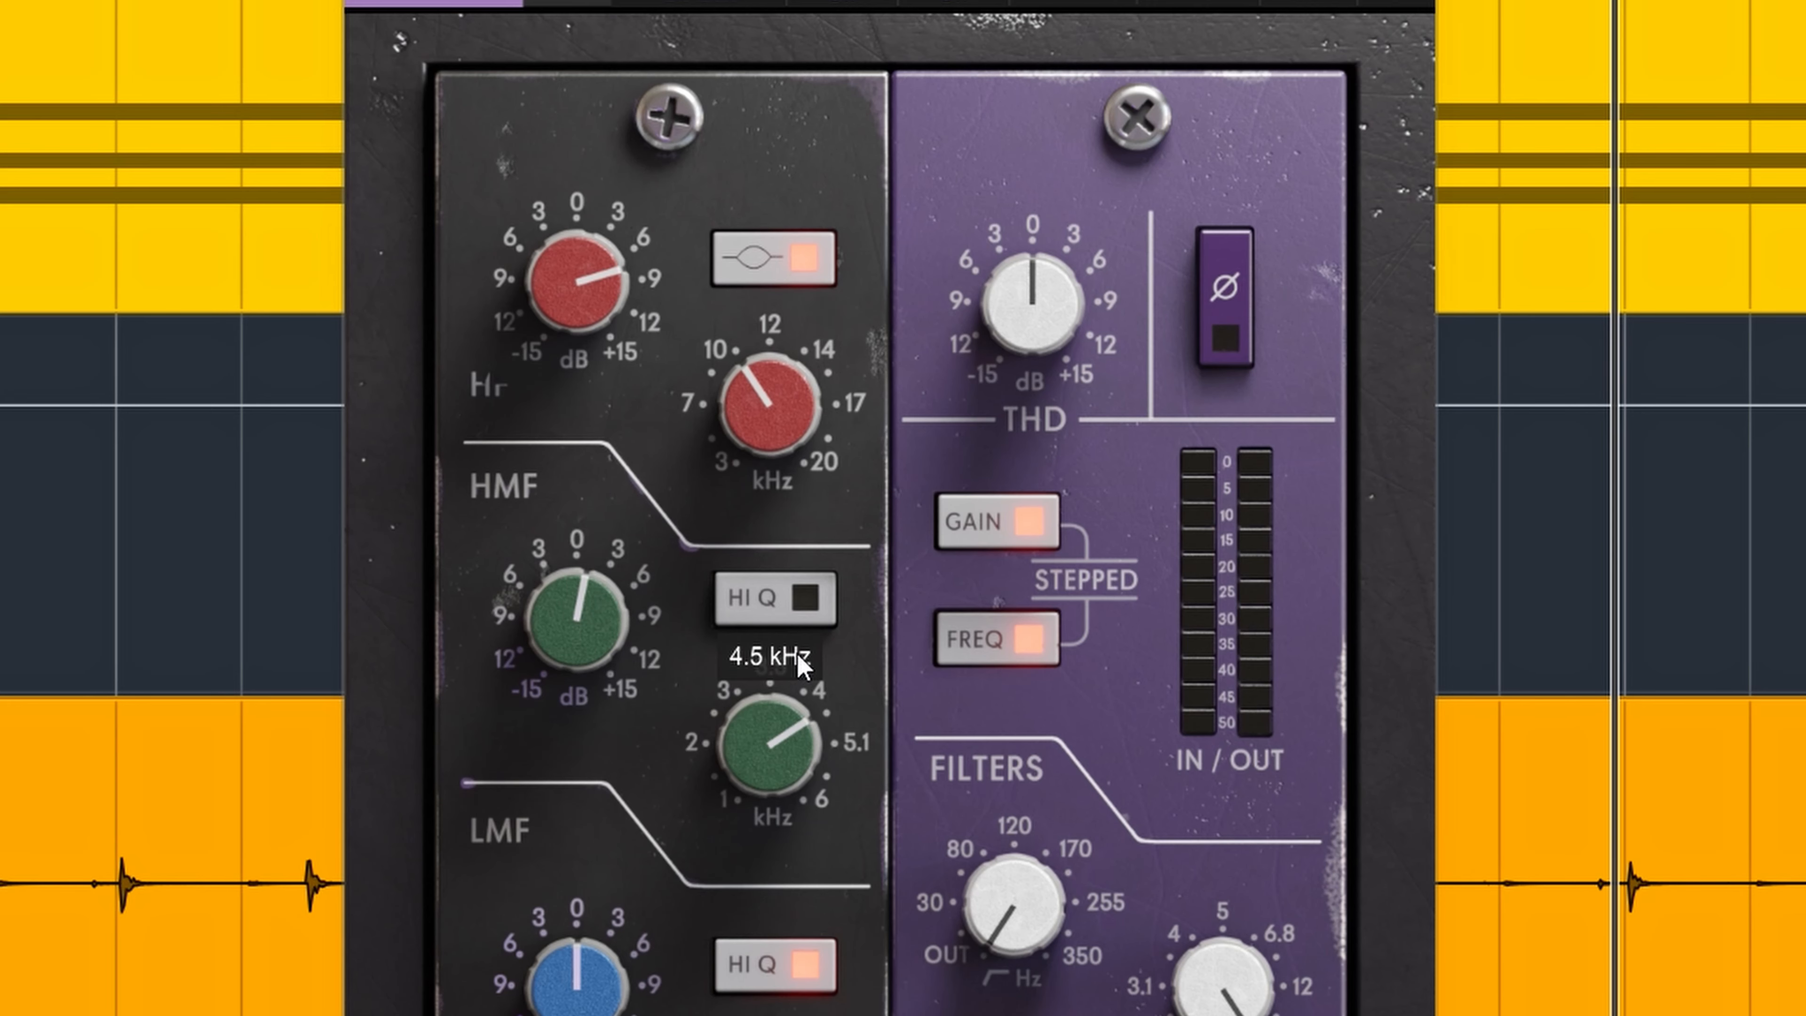
left_click_drag(603, 1010, 611, 943)
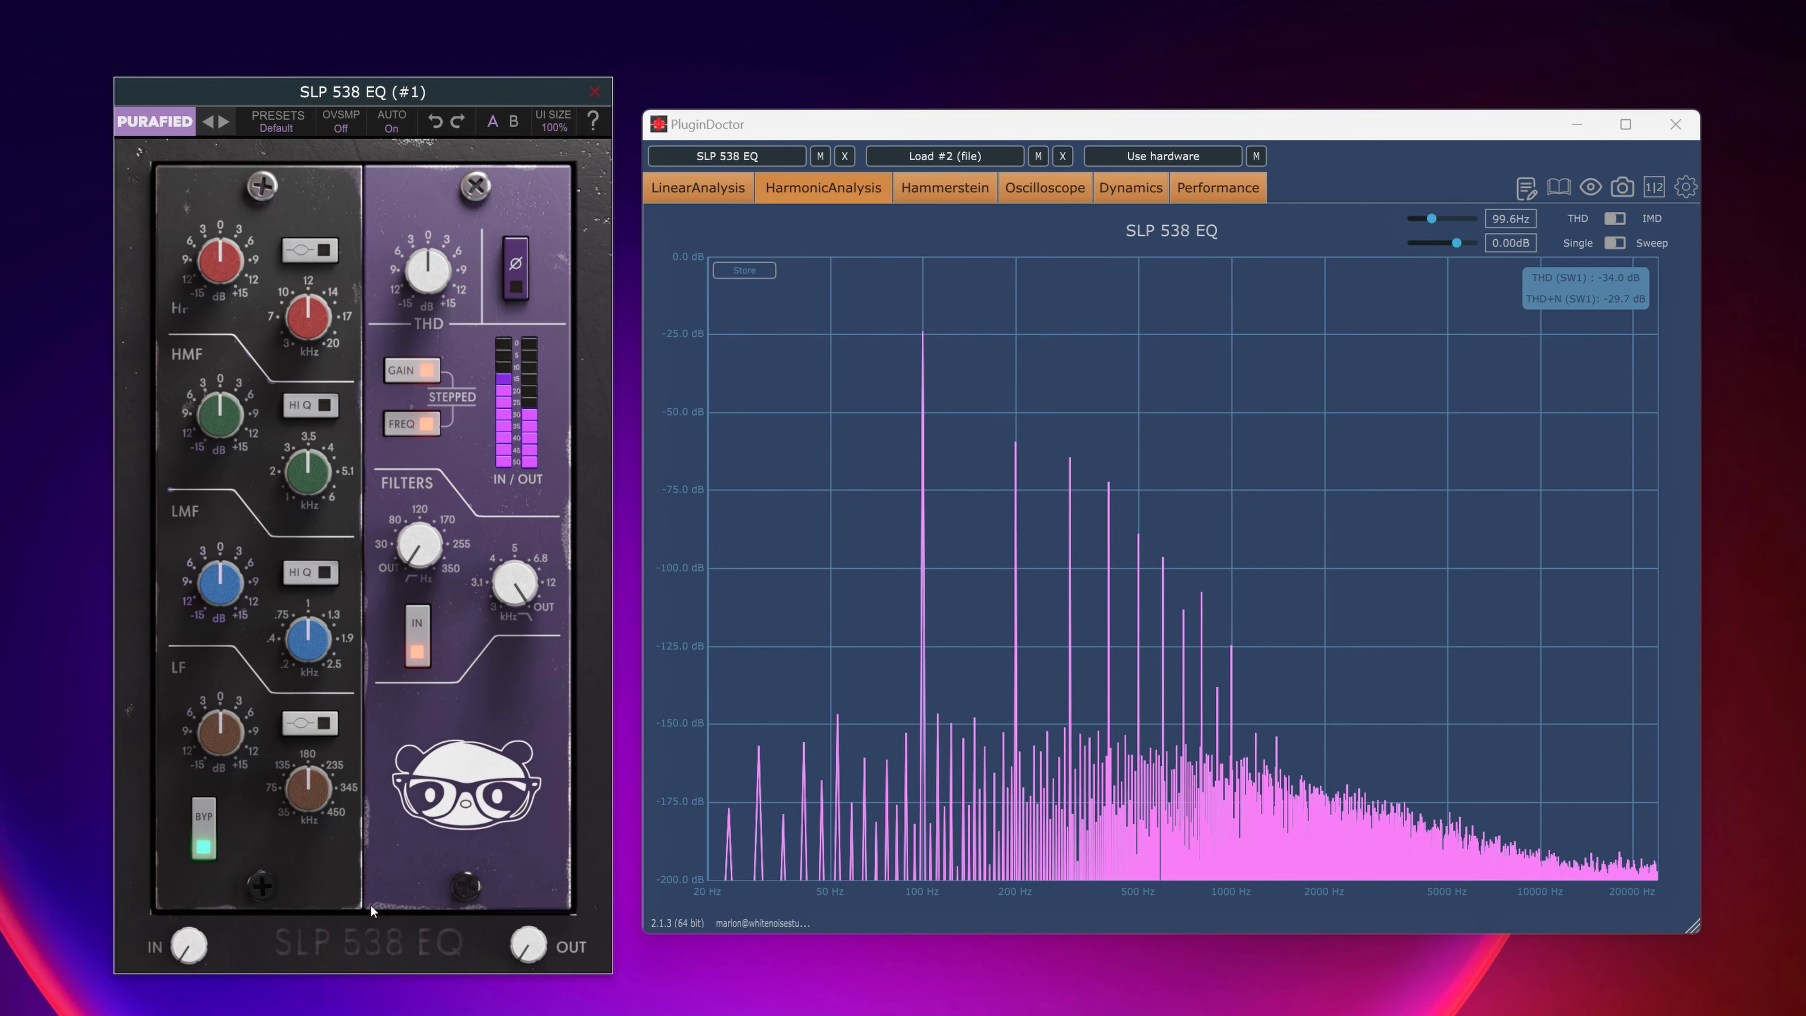
With PluginDoctor's harmonic analysis running, raise the SLP 538 EQ's LF gain to 15.0 dB and lower the LF frequency.
left_click_drag(226, 741, 235, 624)
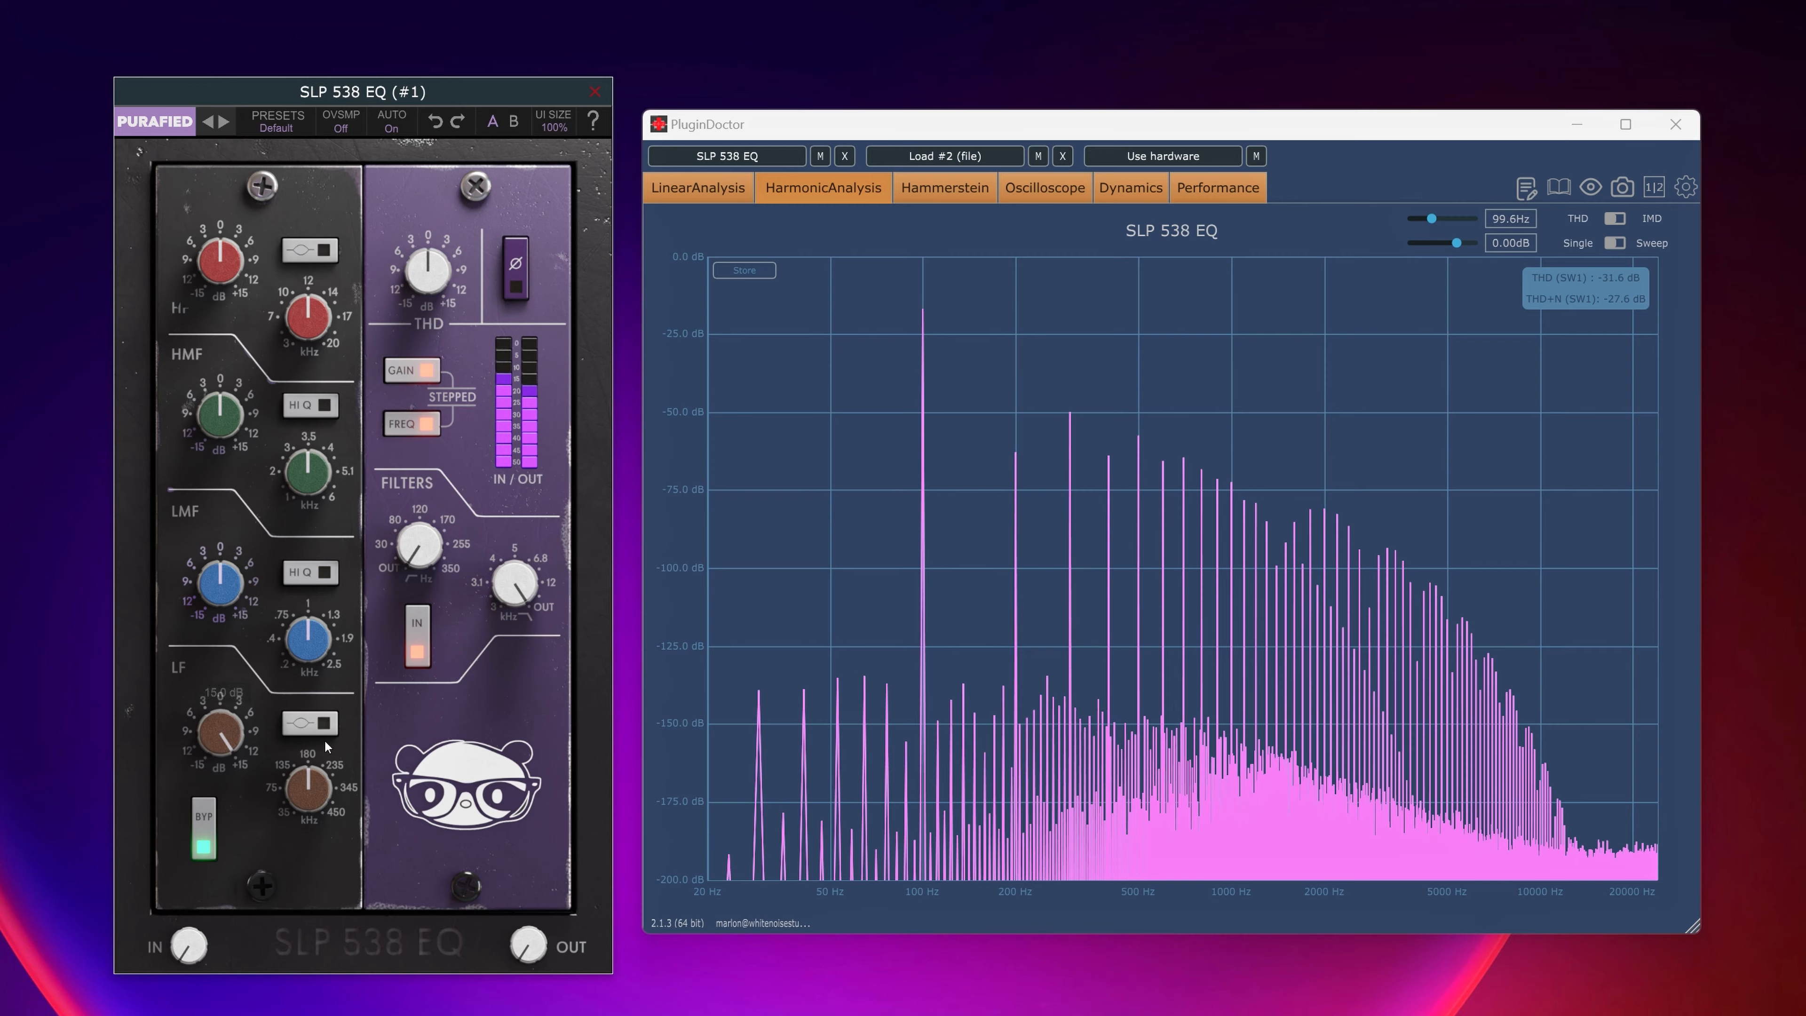
left_click_drag(298, 795, 275, 836)
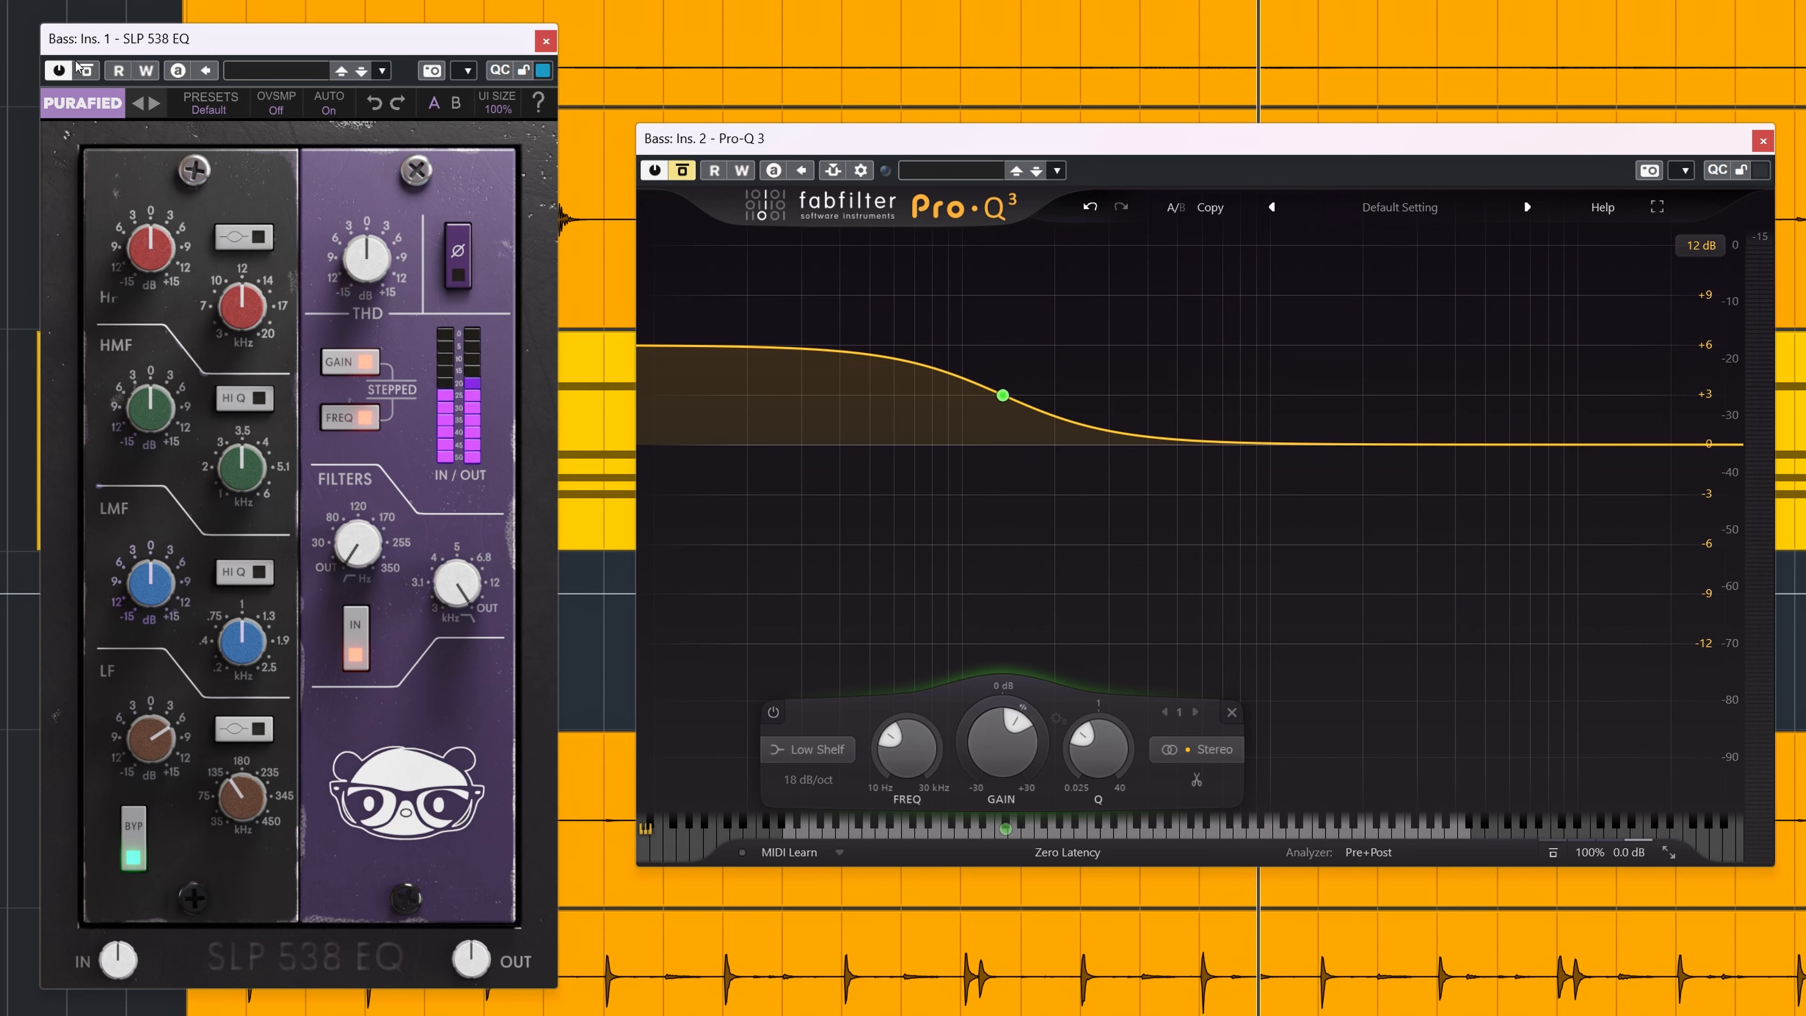
On the Bass track, toggle Pro-Q 3's bypass and close its window, and raise the SLP 538 EQ's high-pass frequency.
left_click(683, 170)
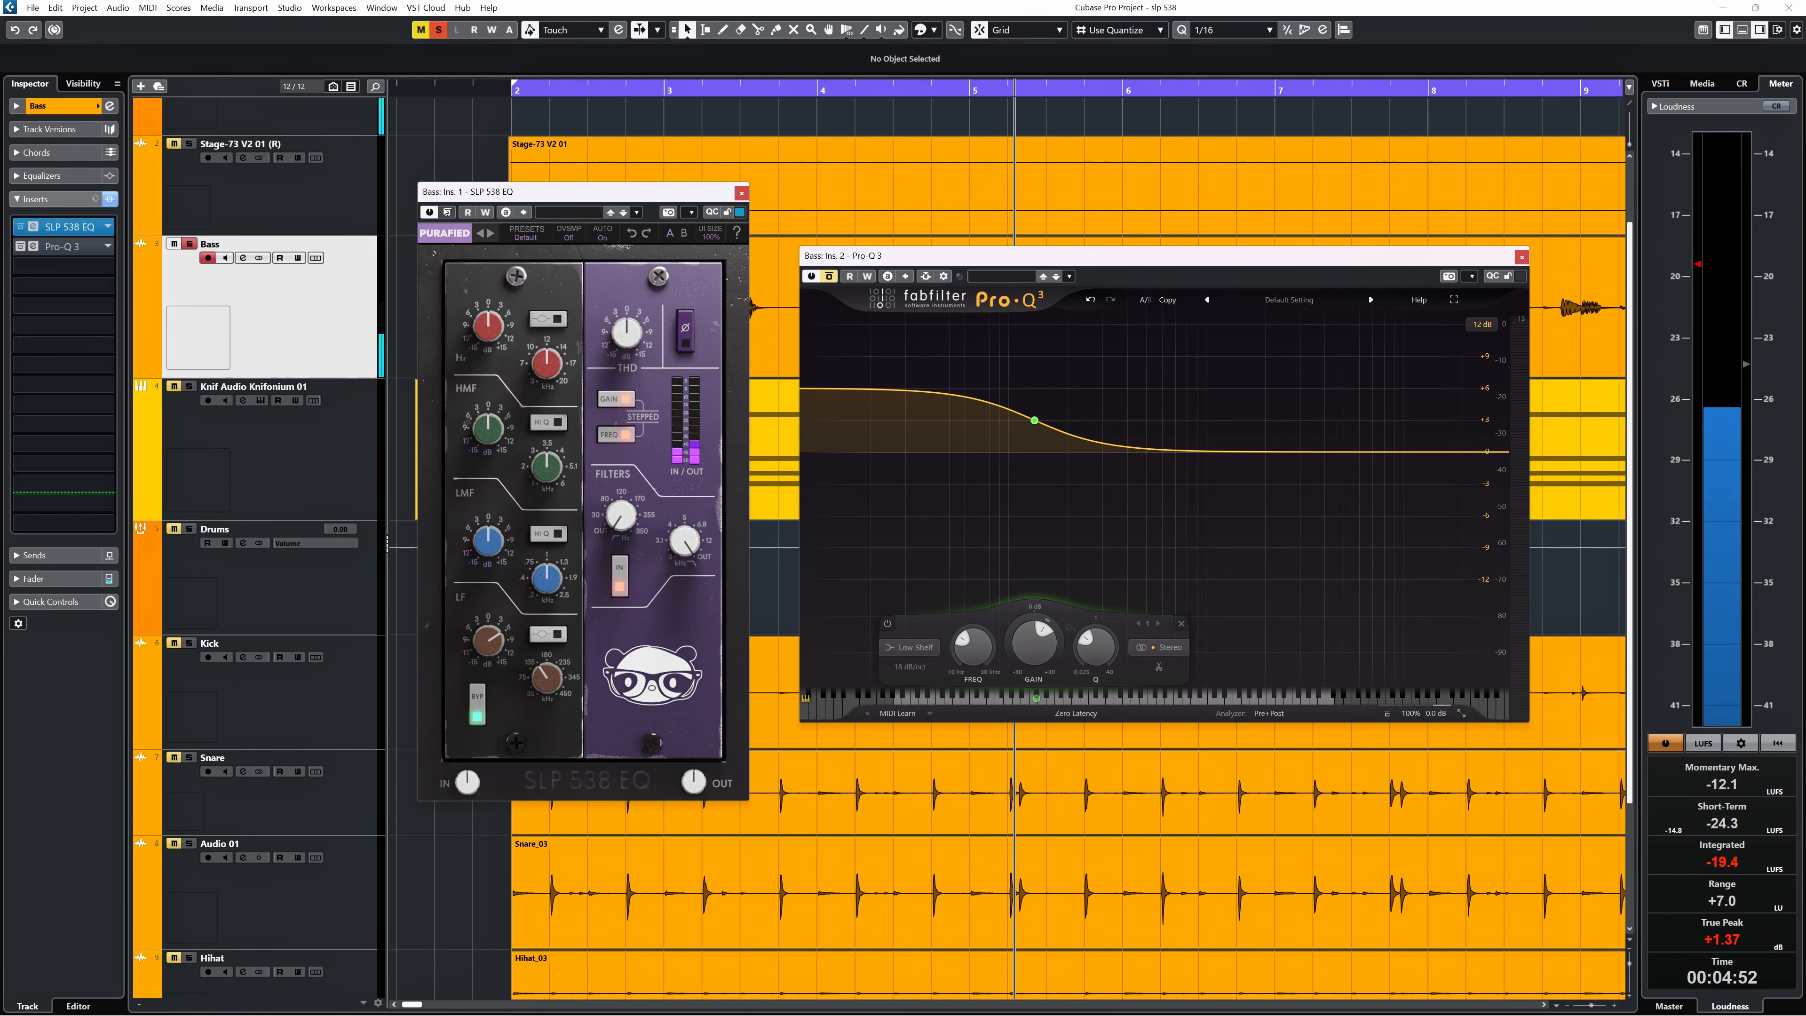
left_click(1522, 258)
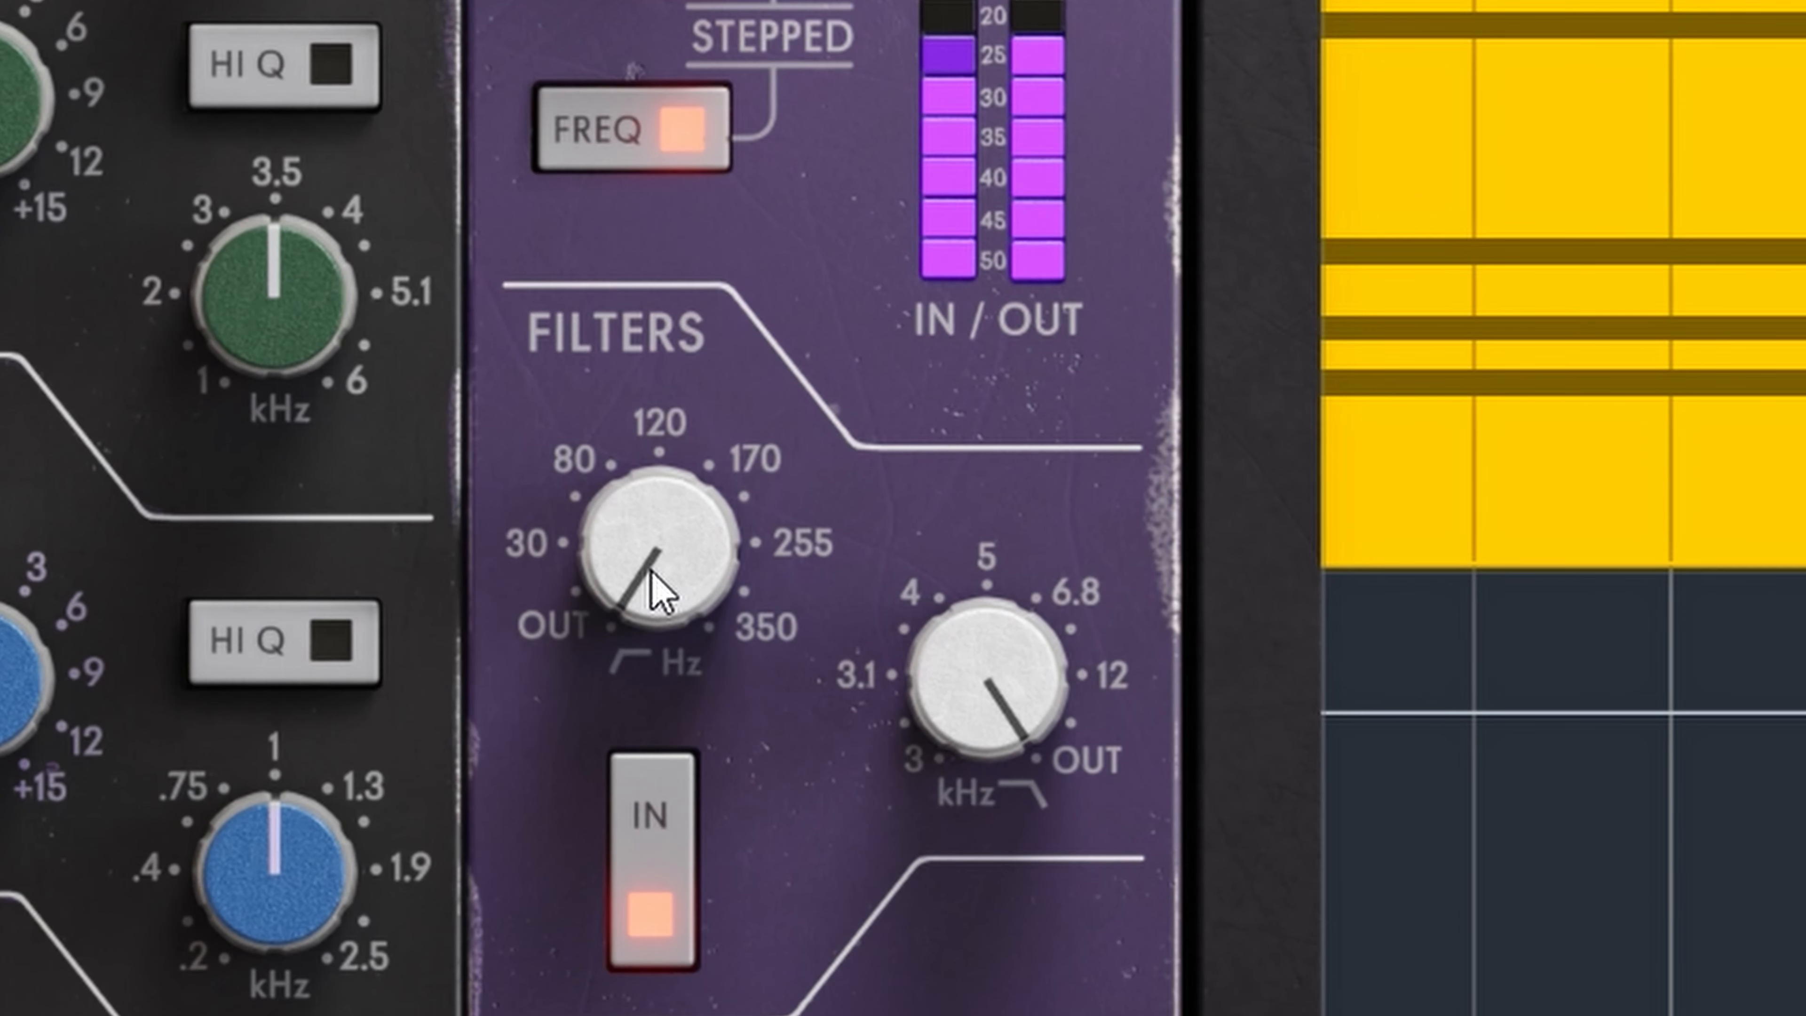
left_click_drag(657, 585, 593, 263)
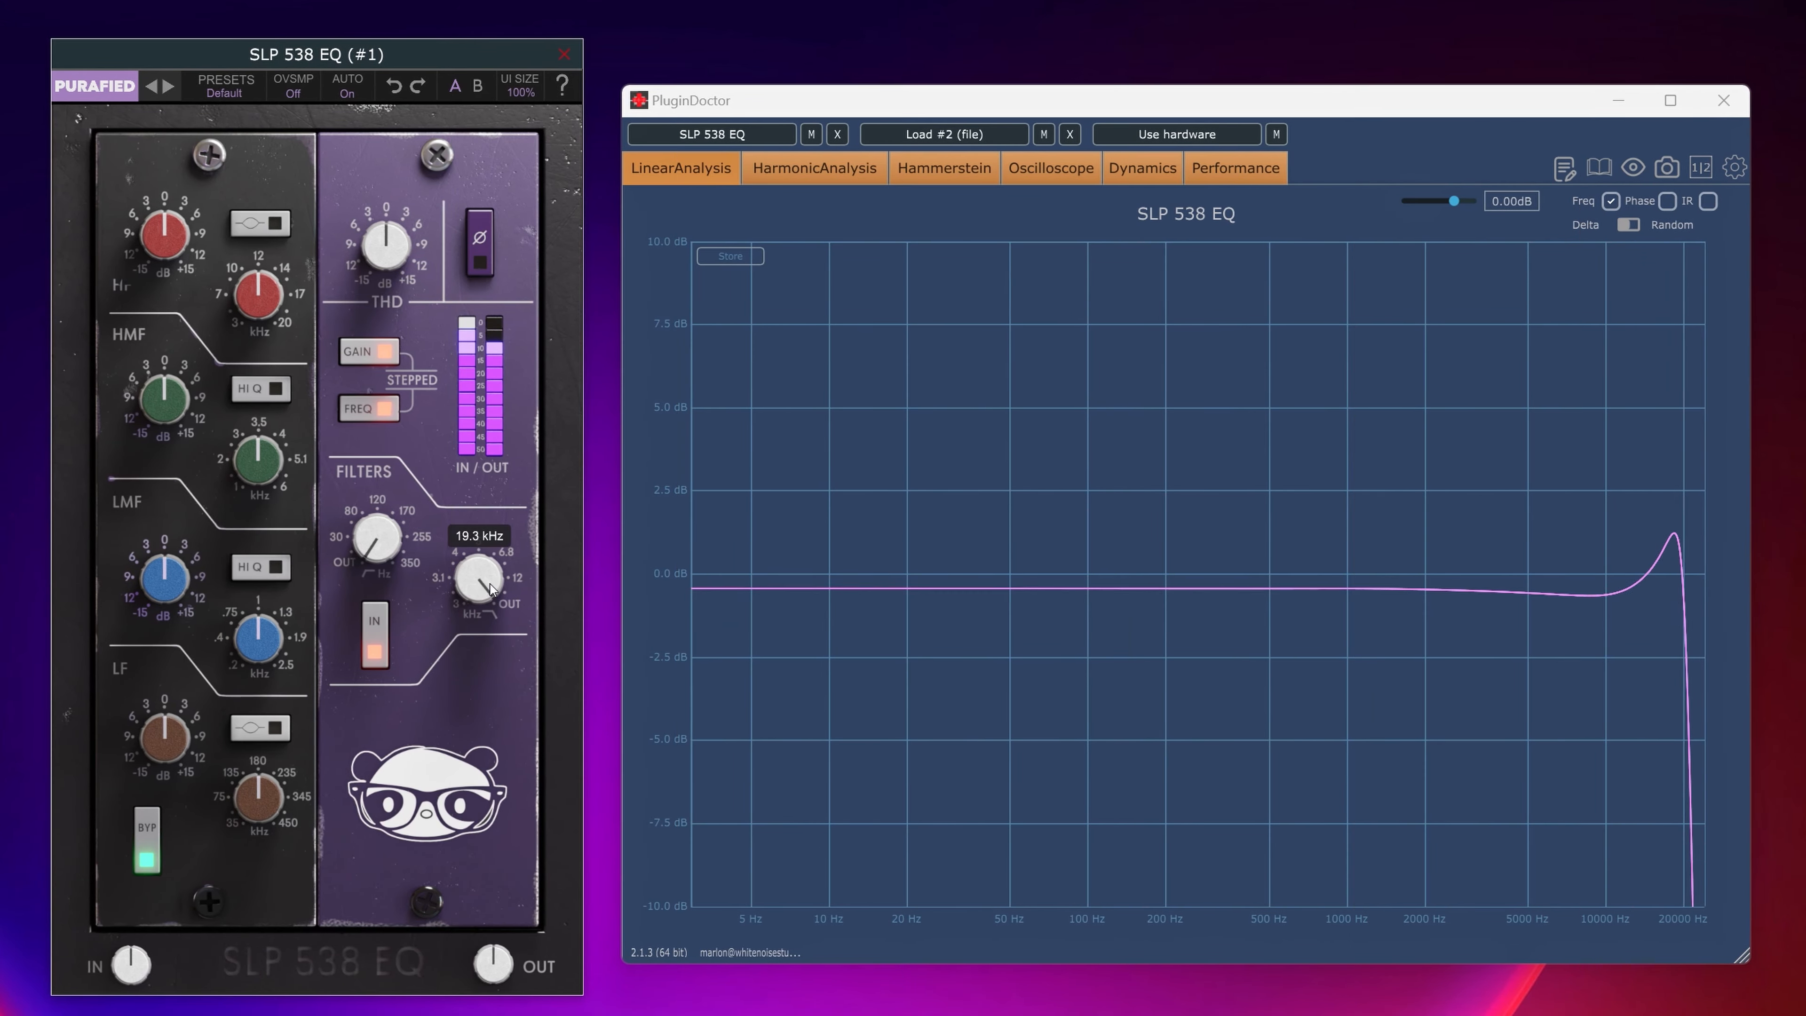
With PluginDoctor's linear analysis running, sweep the SLP 538 EQ's low-pass filter between 3.0 kHz and 20.0 kHz.
left_click_drag(490, 588, 491, 767)
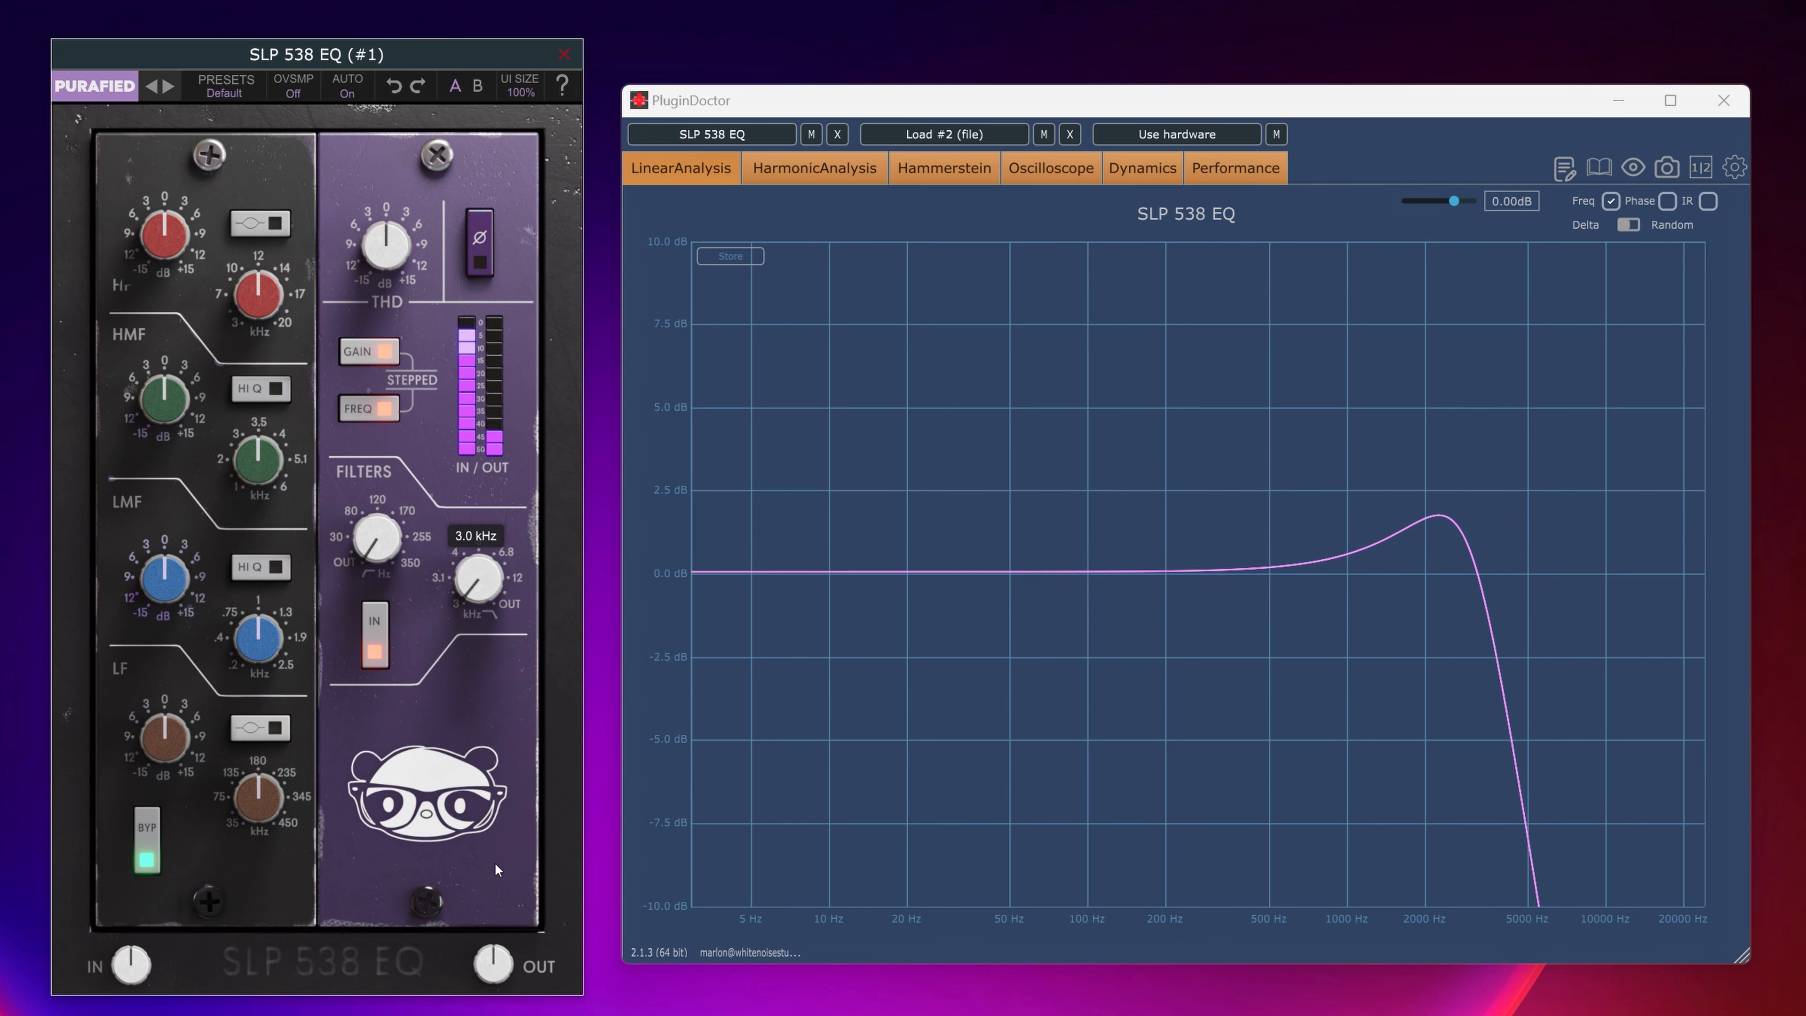
left_click_drag(495, 864, 496, 809)
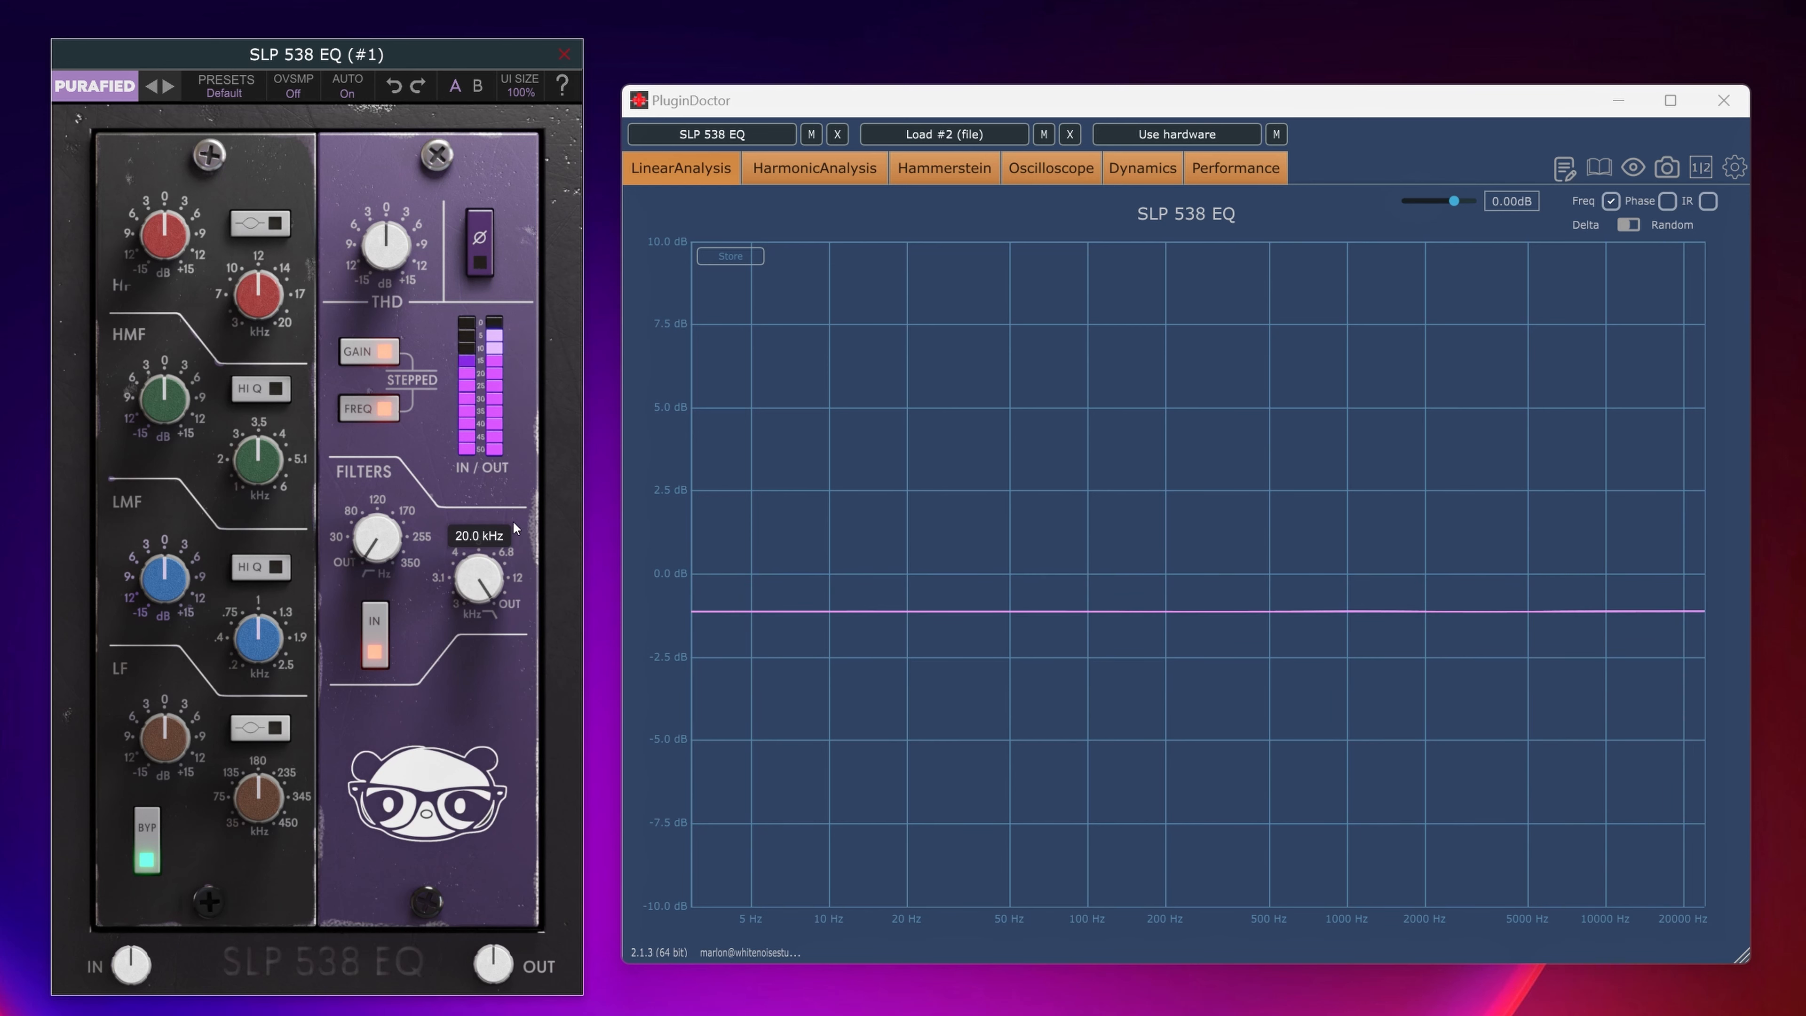
left_click_drag(515, 526, 495, 596)
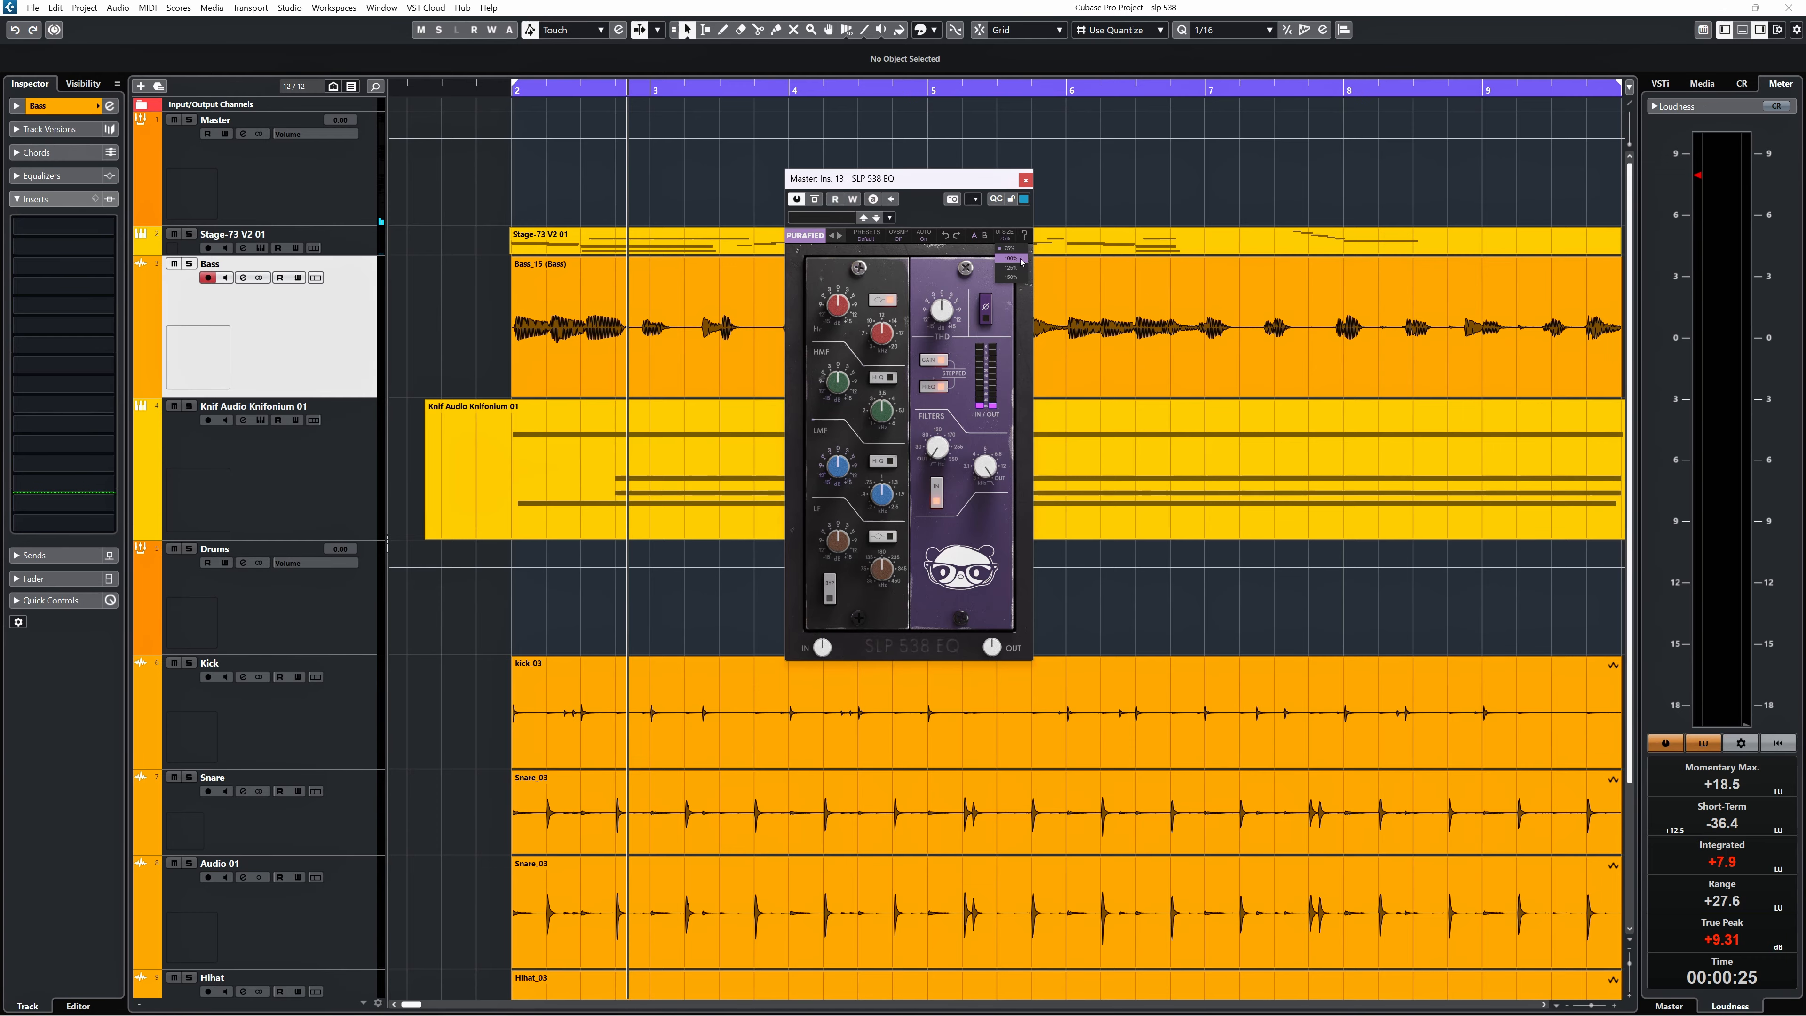
left_click(1020, 259)
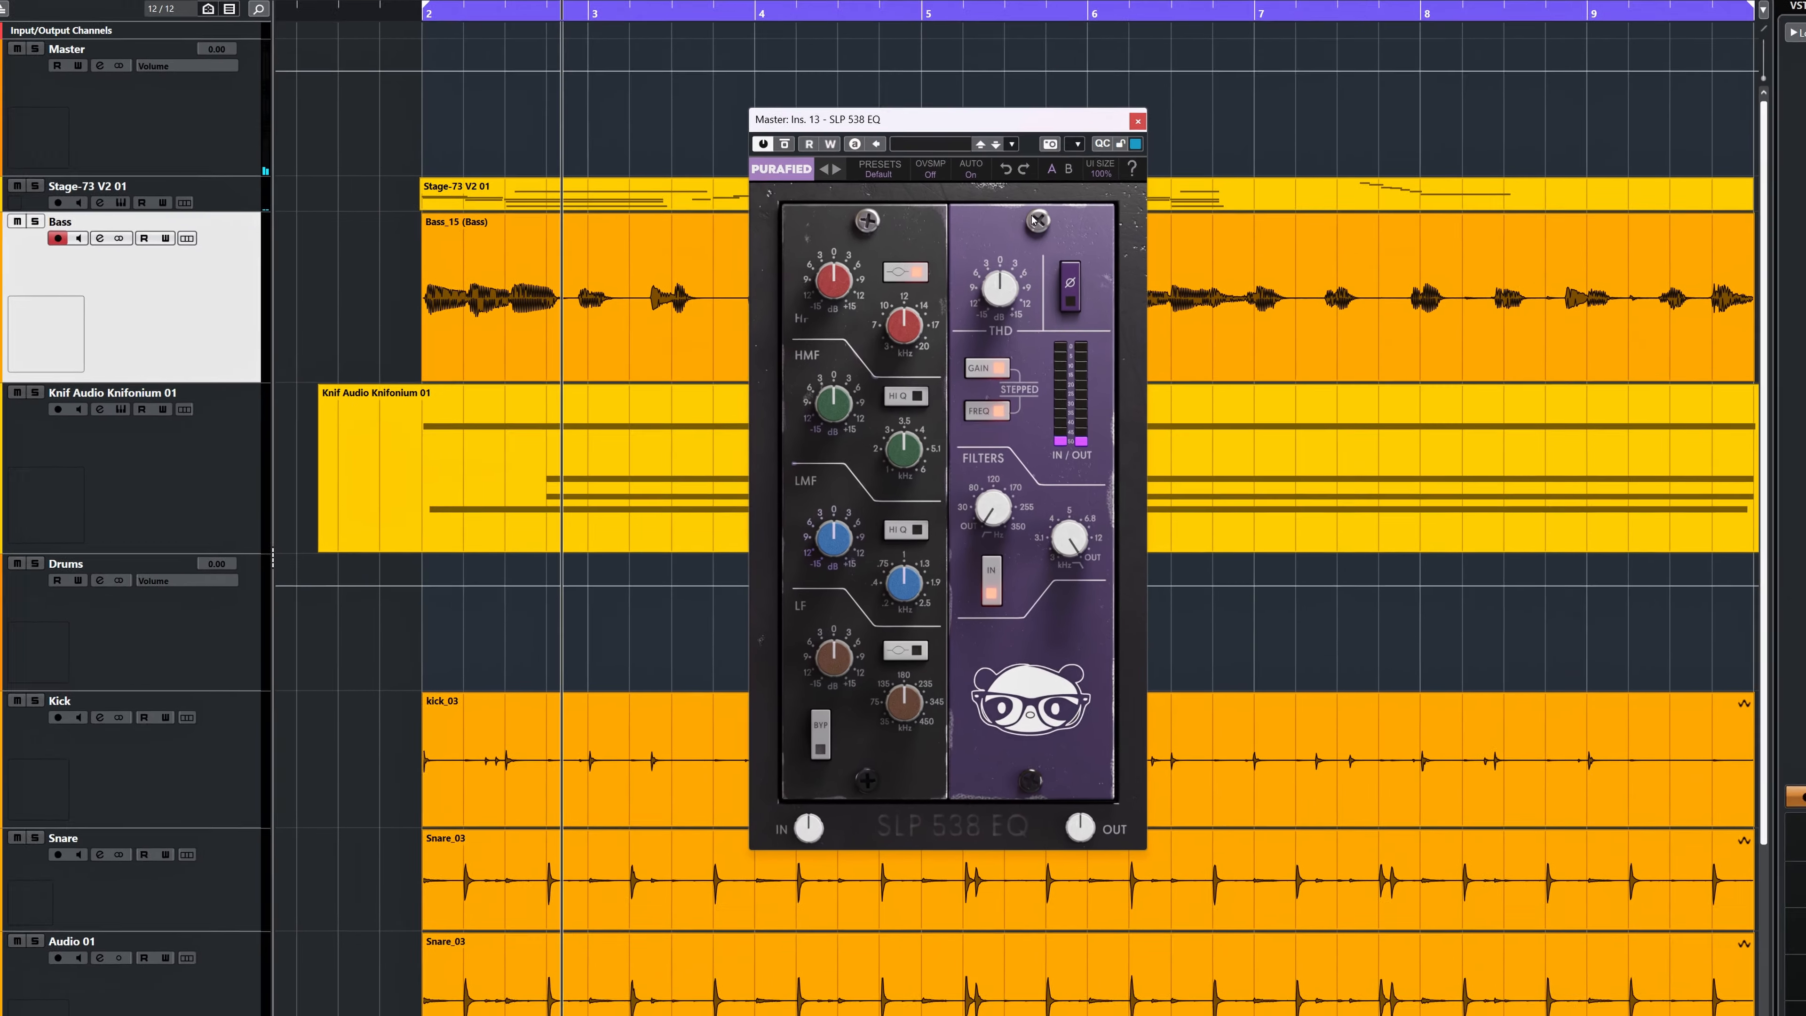
left_click(1080, 222)
left_click(1089, 241)
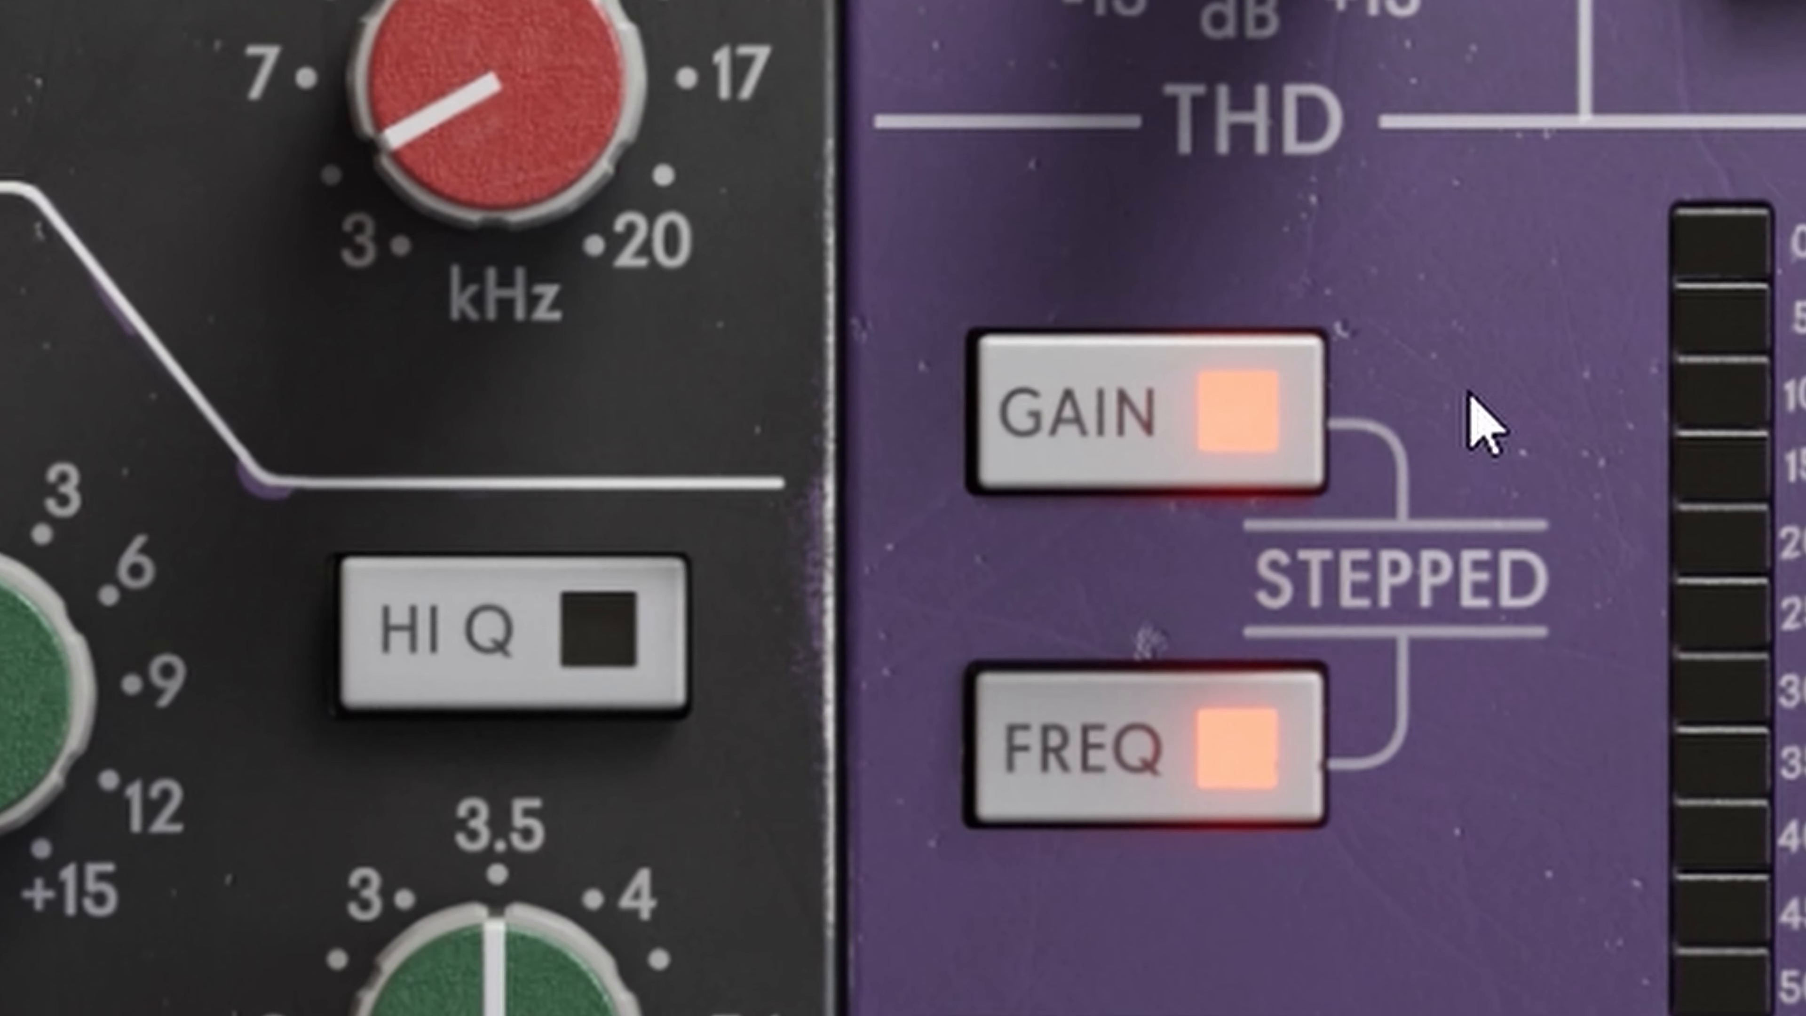
In the Snare track's SLP 538 EQ, turn off stepped mode for gain and frequency and turn an HF knob slightly.
left_click(1069, 435)
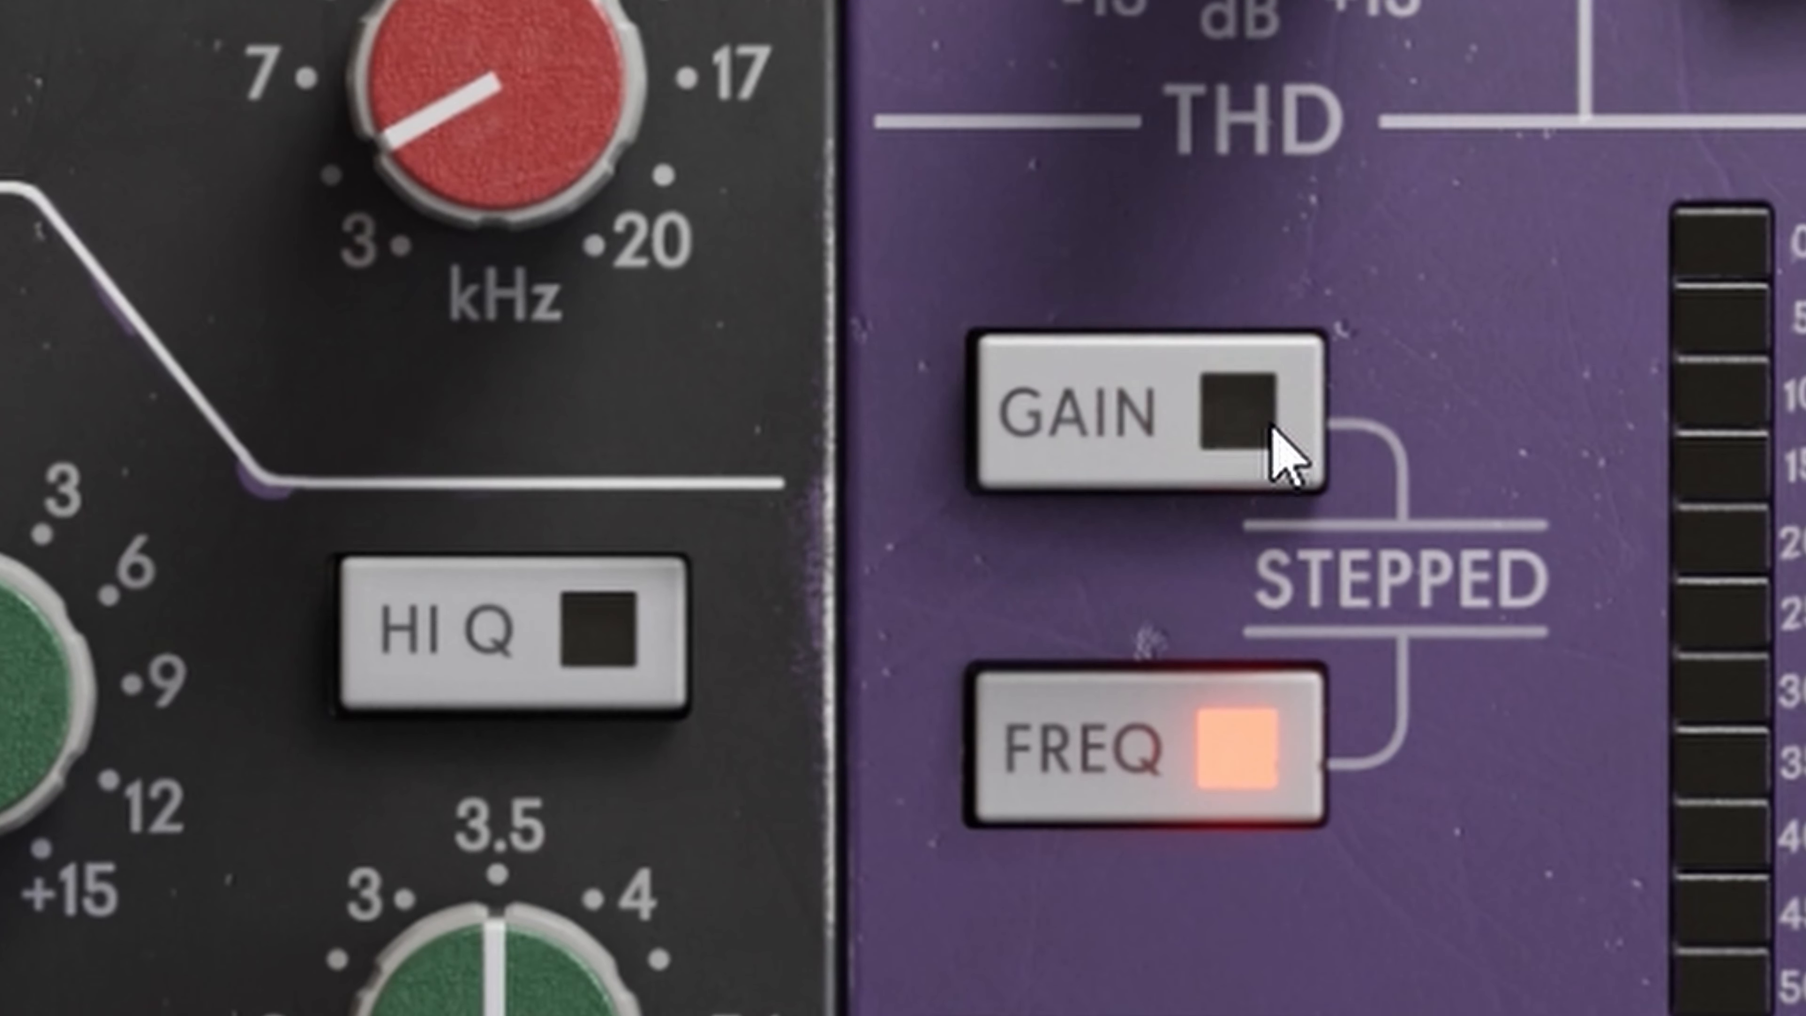
left_click(1276, 748)
left_click_drag(577, 367, 560, 398)
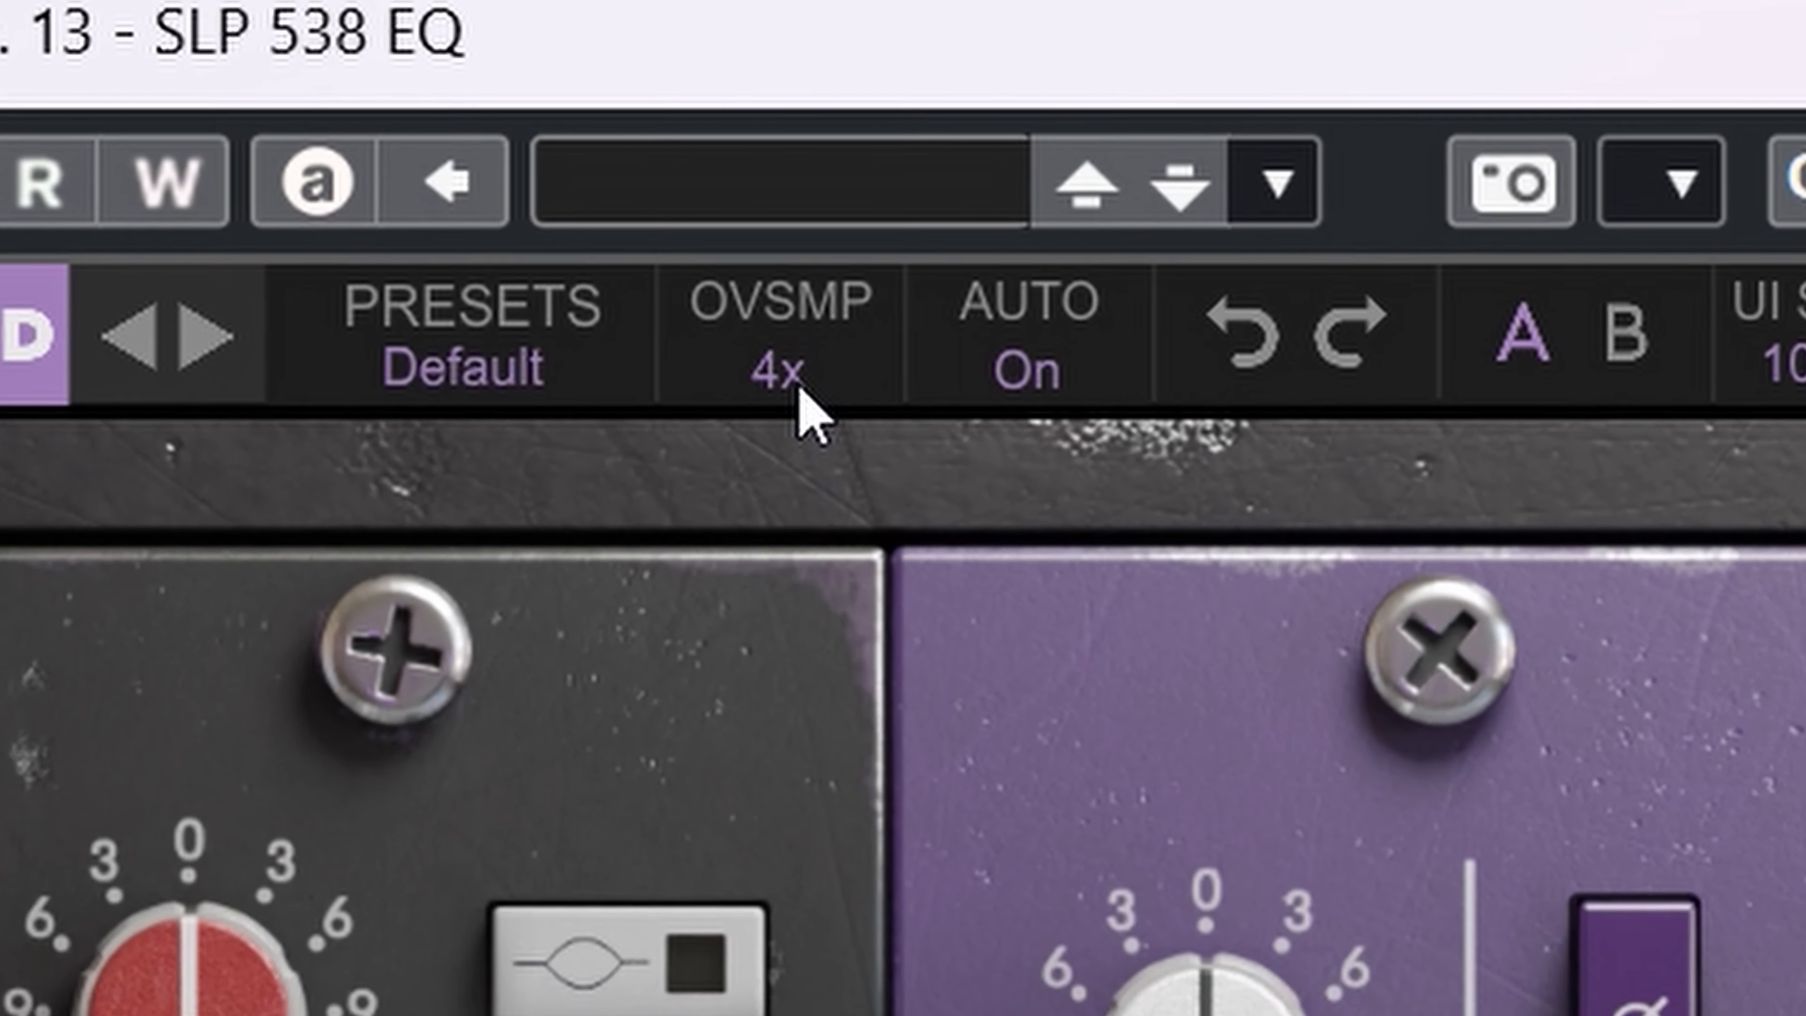
Set the SLP 538 EQ's oversampling to 4x.
left_click(864, 242)
left_click(820, 539)
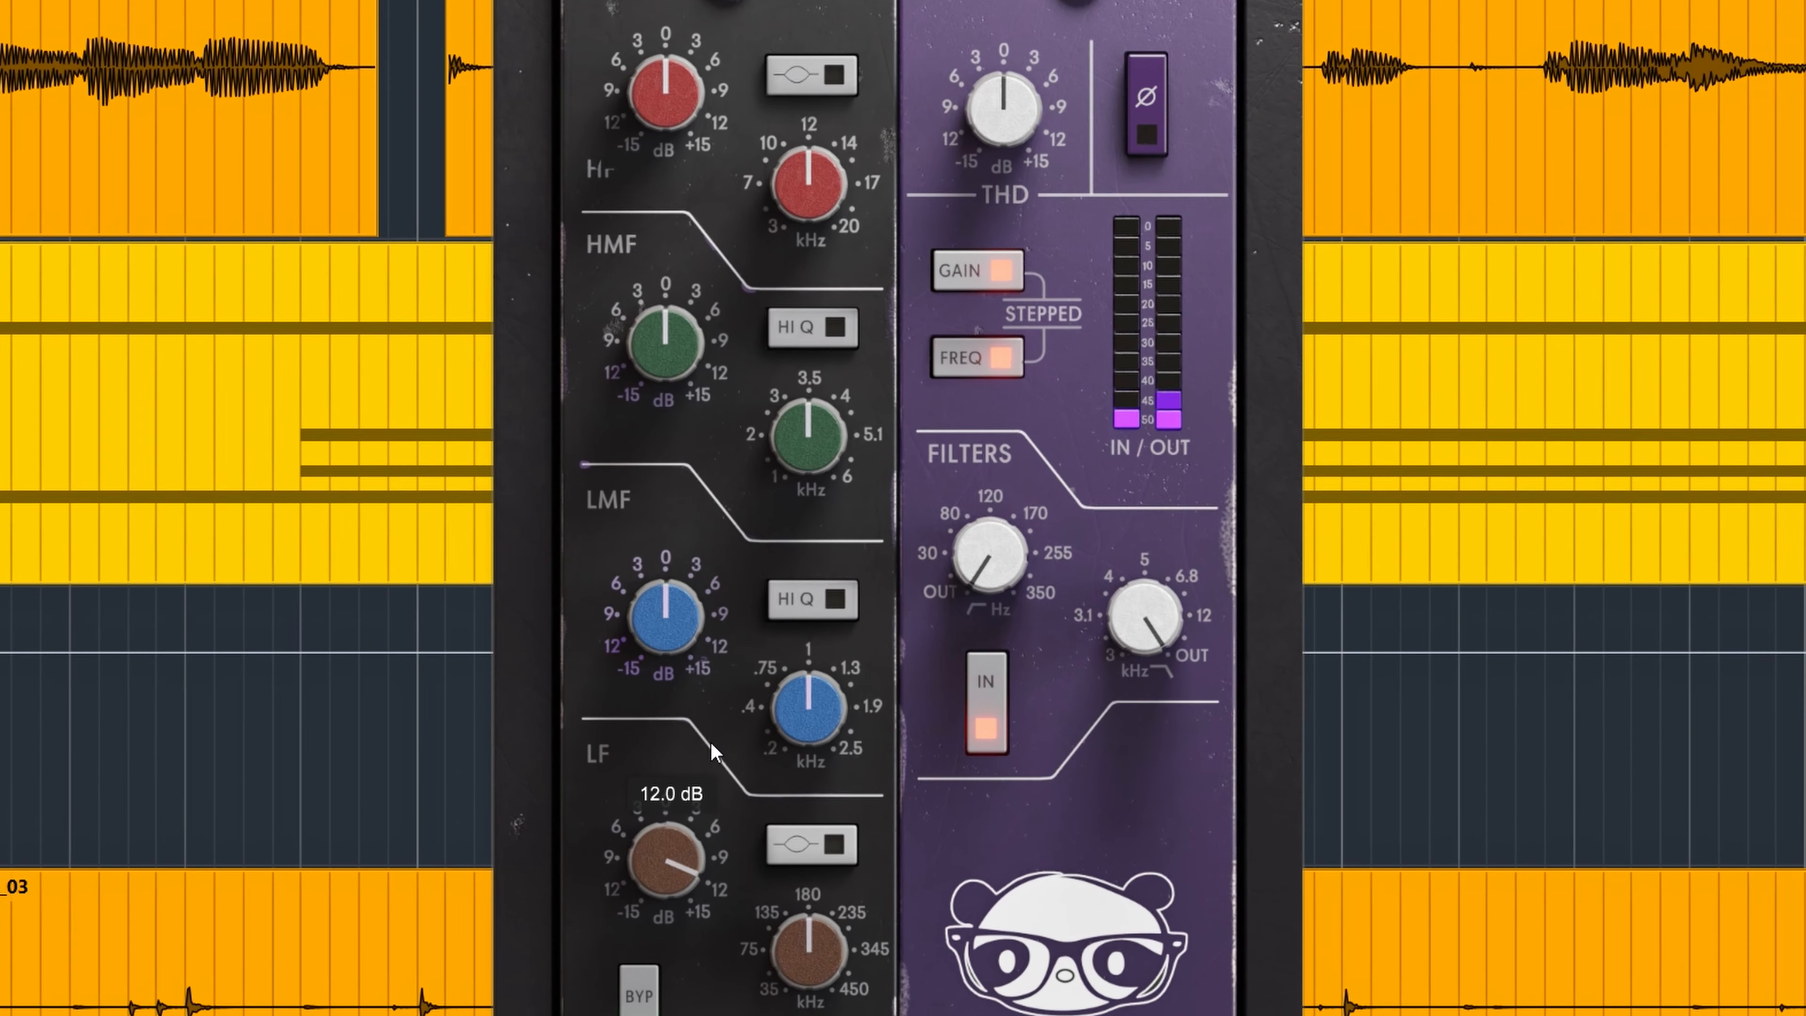
Lower the LF gain to about 1.5 dB and set the HMF gain to 3.0 dB.
left_click_drag(688, 854, 688, 871)
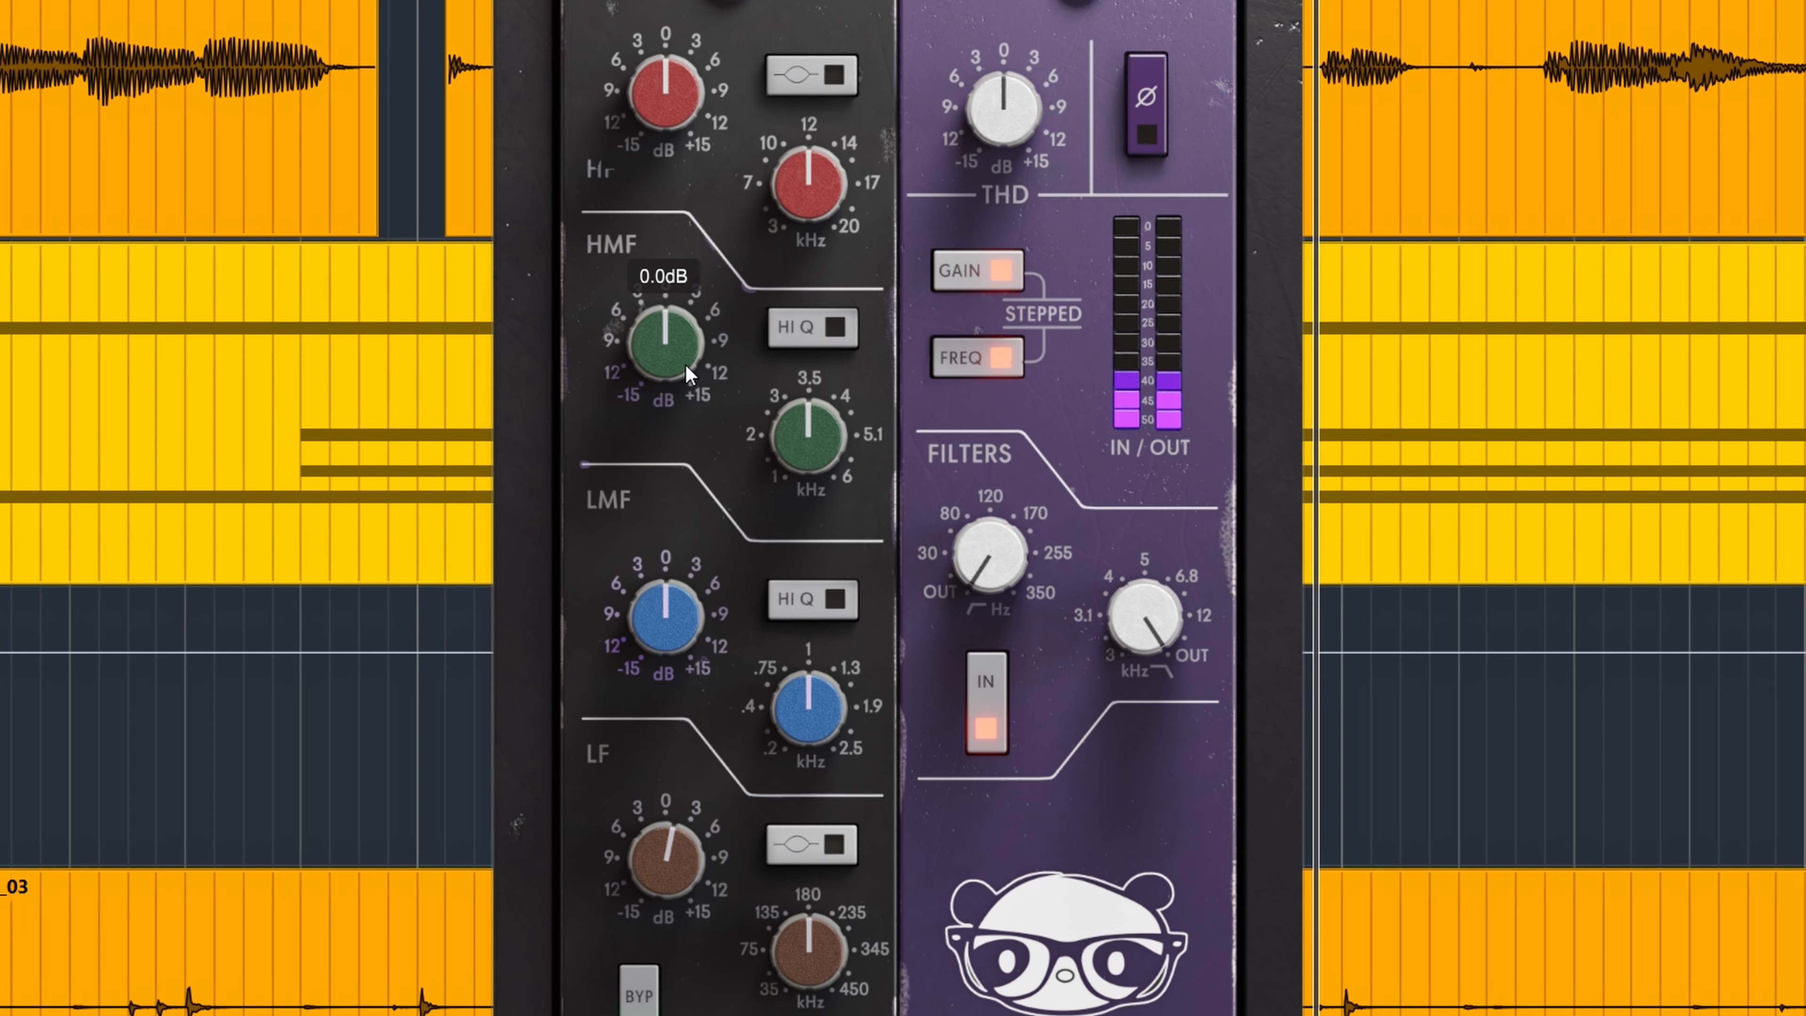
left_click_drag(691, 349, 695, 264)
left_click_drag(699, 261, 693, 298)
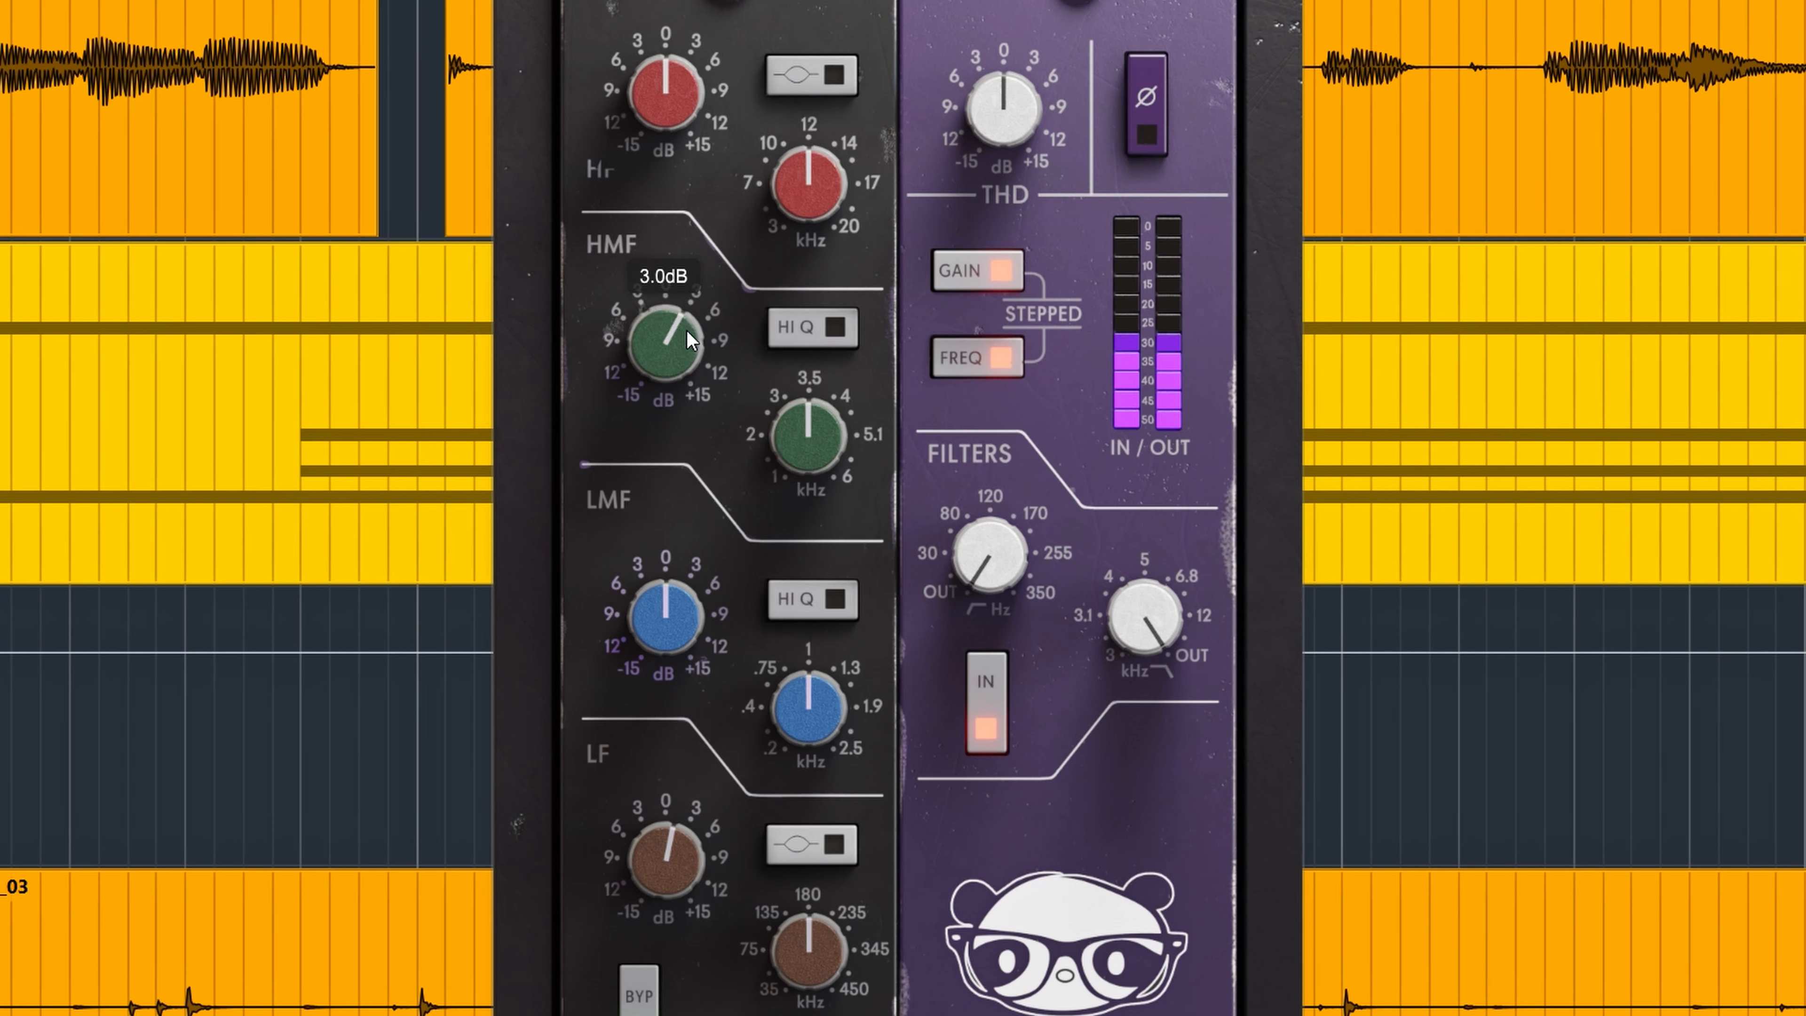
Raise the HF gain to about 6 dB and the LF gain to 13.5 dB.
left_click_drag(673, 81, 668, 13)
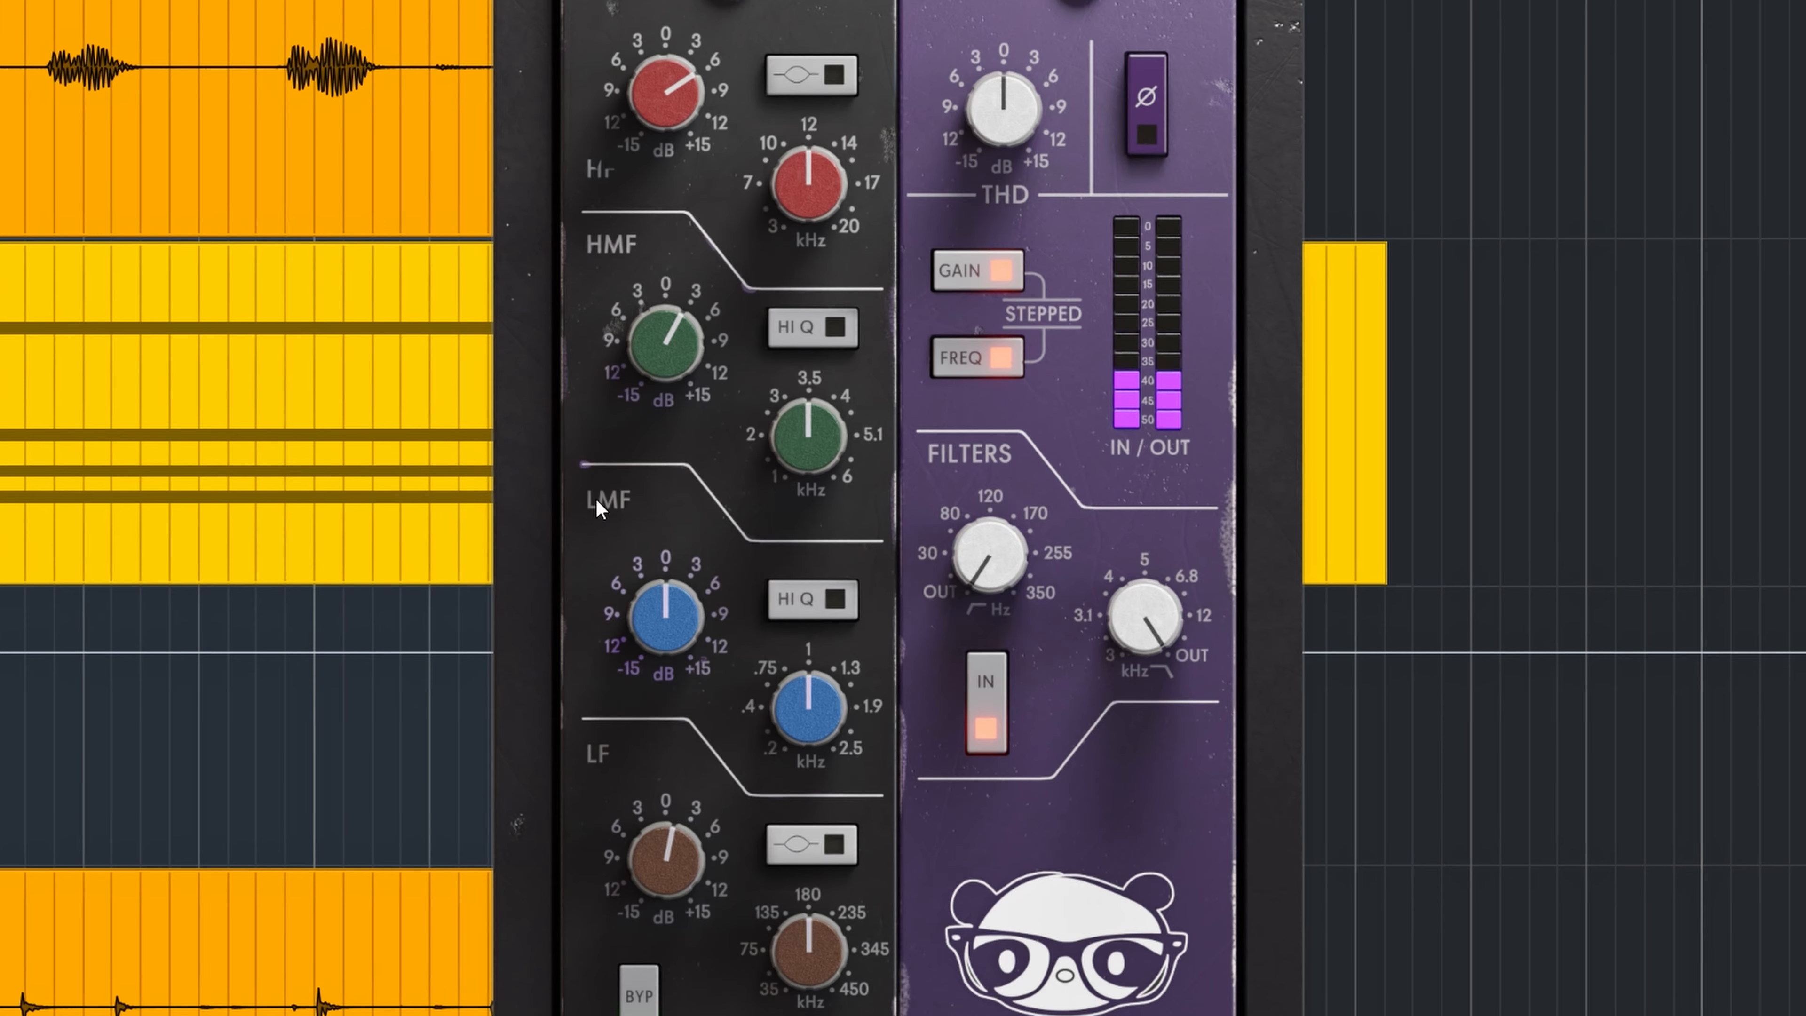
left_click_drag(668, 745, 664, 722)
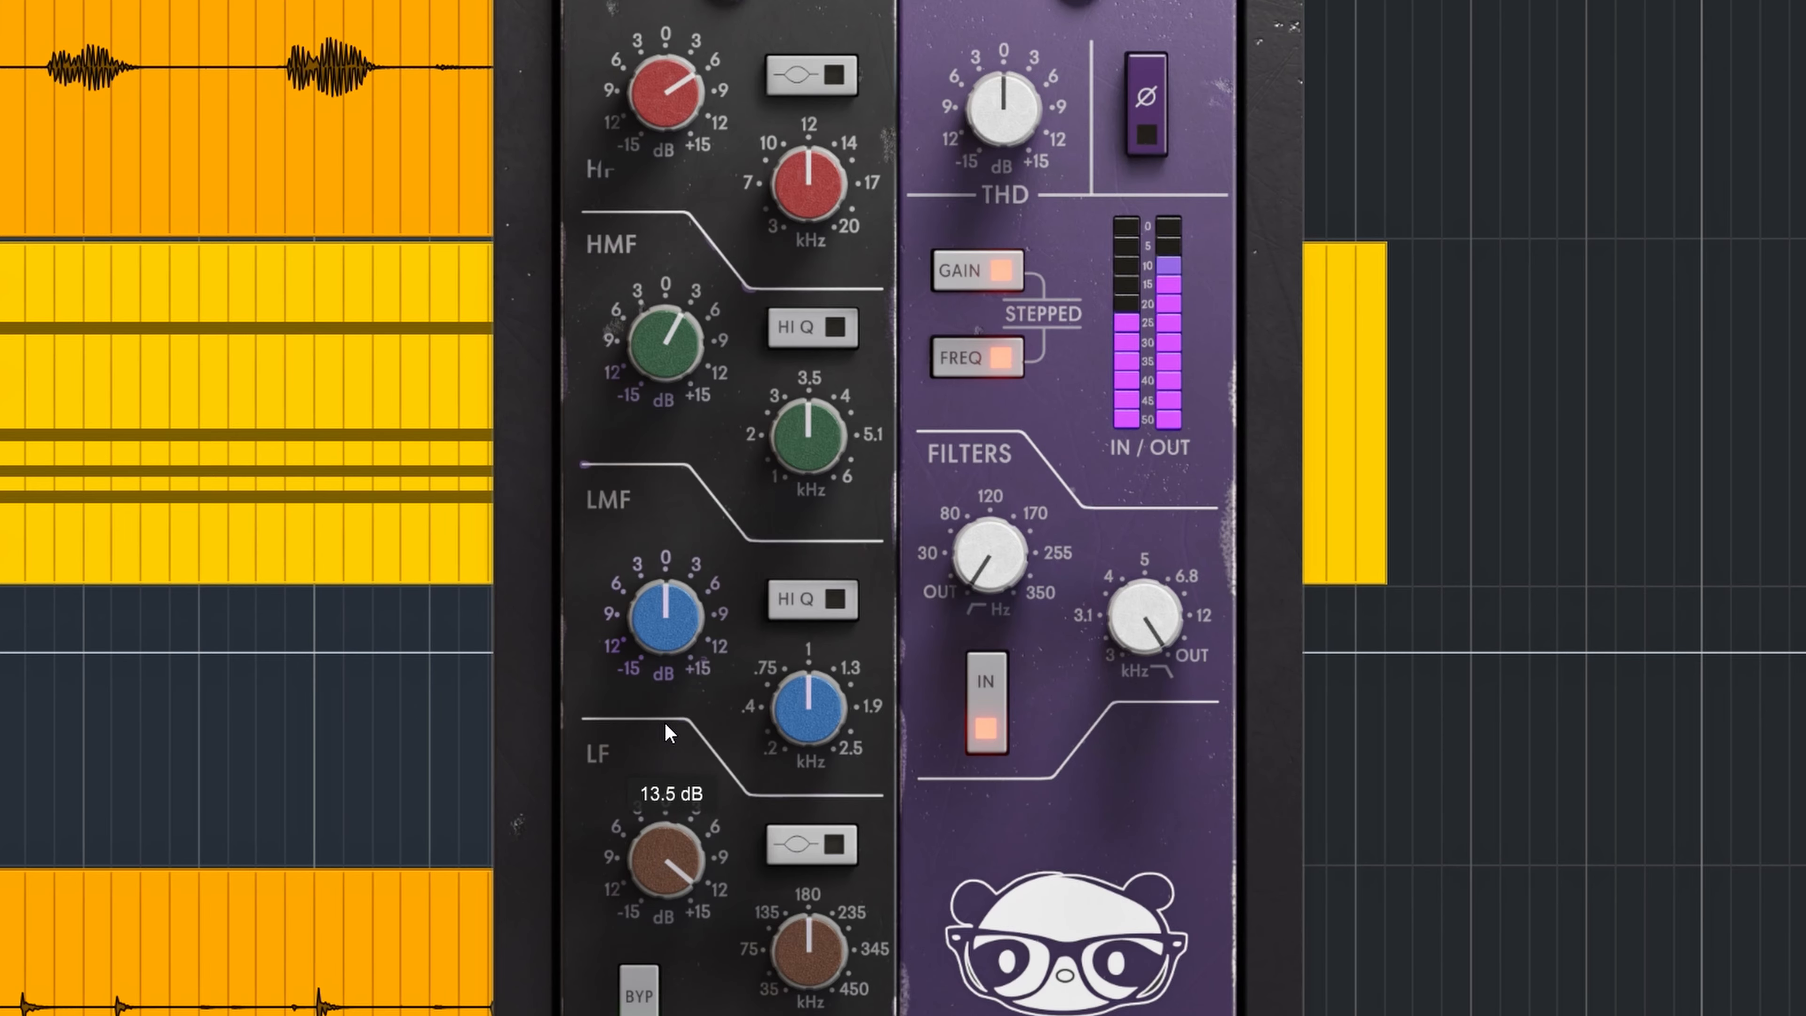